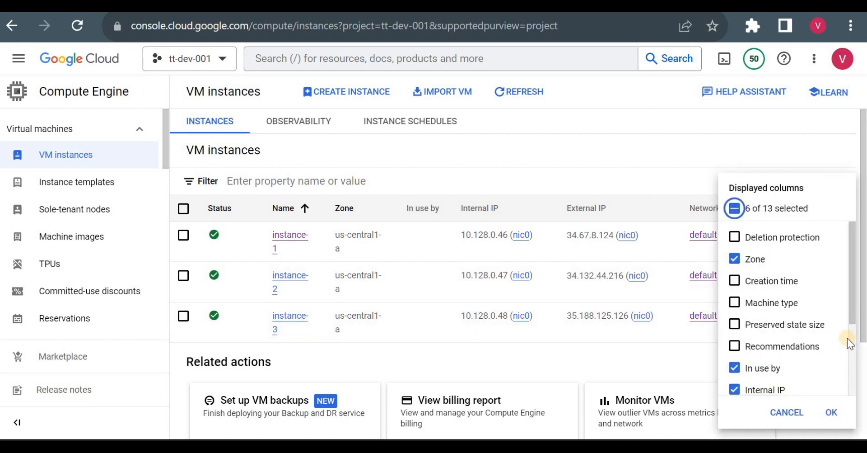
# - Hide the Connect column in the VM instances list and check the project's existing machine images
pyautogui.click(848, 339)
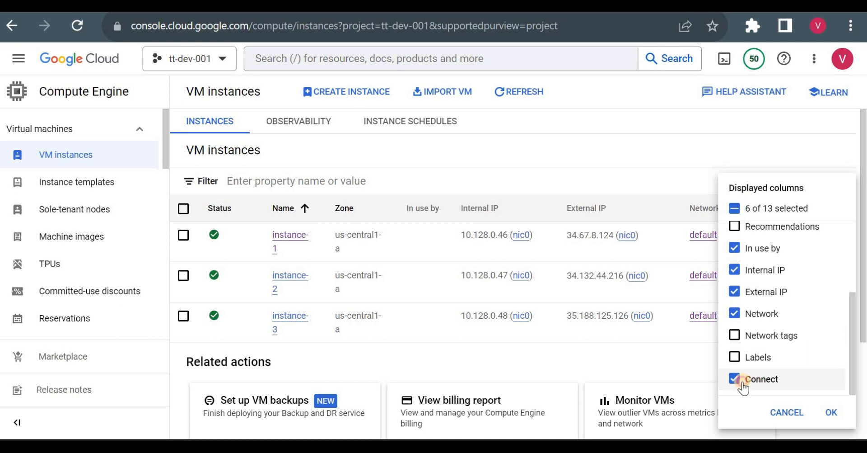
pyautogui.click(833, 410)
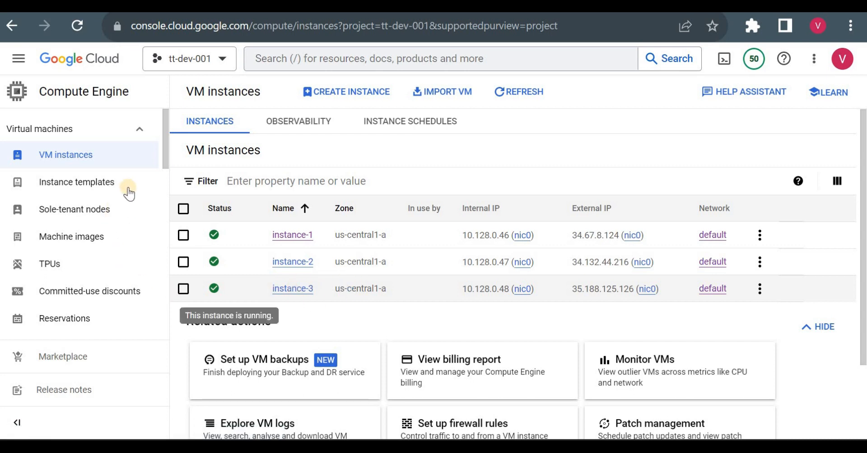
pyautogui.click(89, 244)
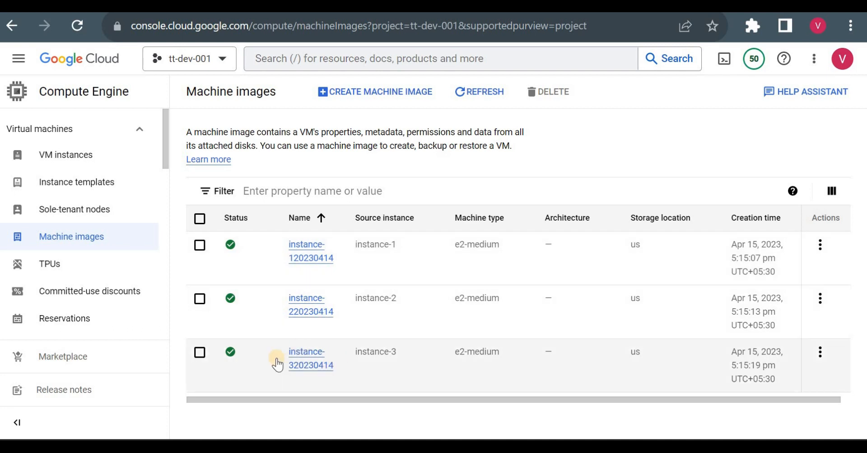
pyautogui.click(86, 155)
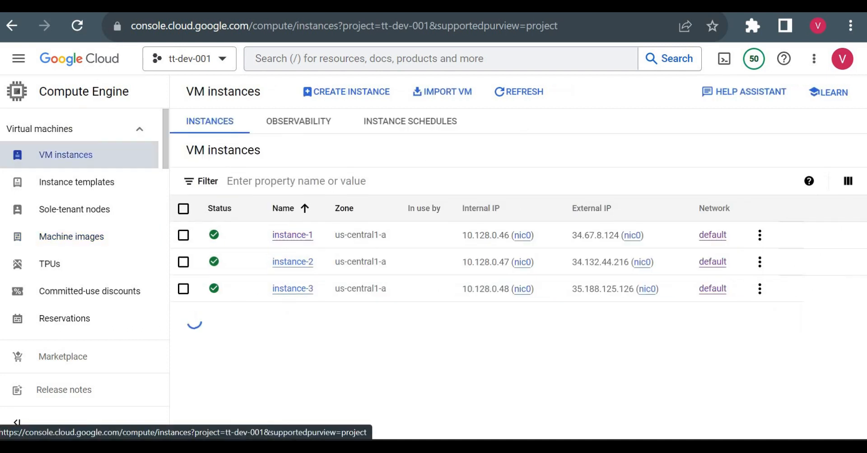
# - Switch to Cloud Functions, start creating a function and name it create_machine_image
pyautogui.click(172, 7)
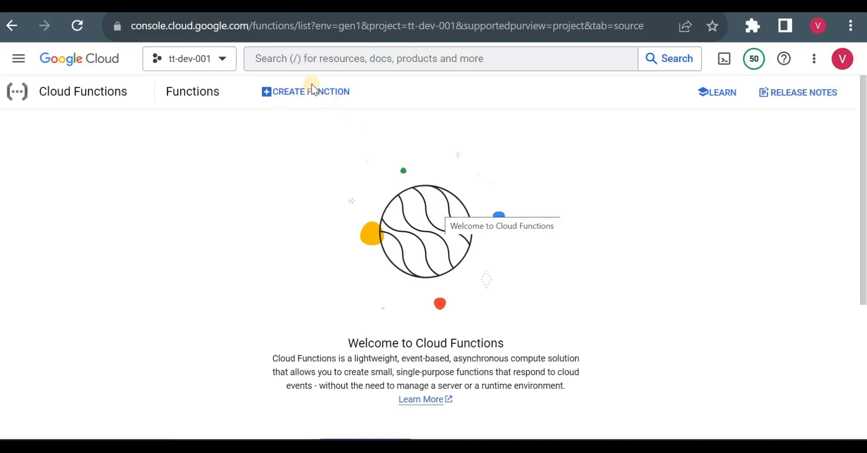
pyautogui.click(312, 92)
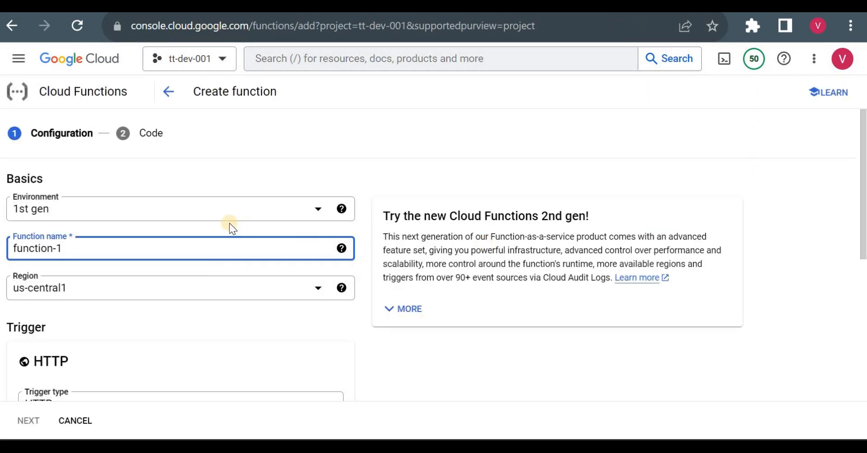
pyautogui.click(131, 249)
pyautogui.hotkey('ctrl', 'a')
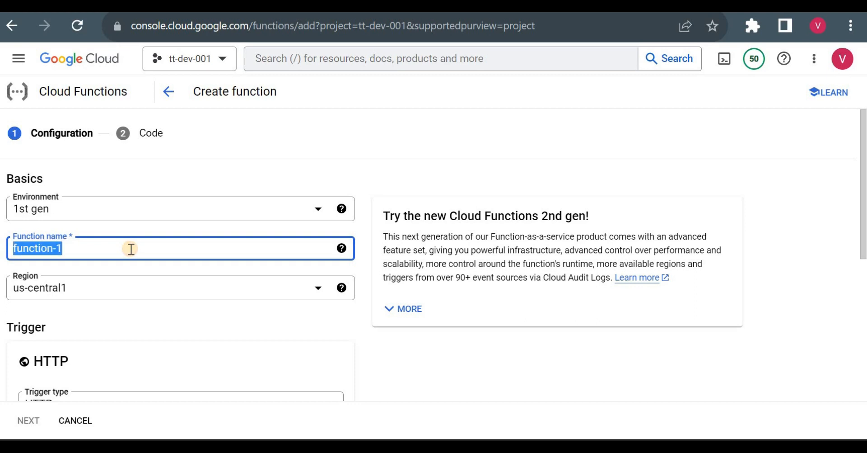
pyautogui.press('BackSpace')
pyautogui.write('create_machine_image')
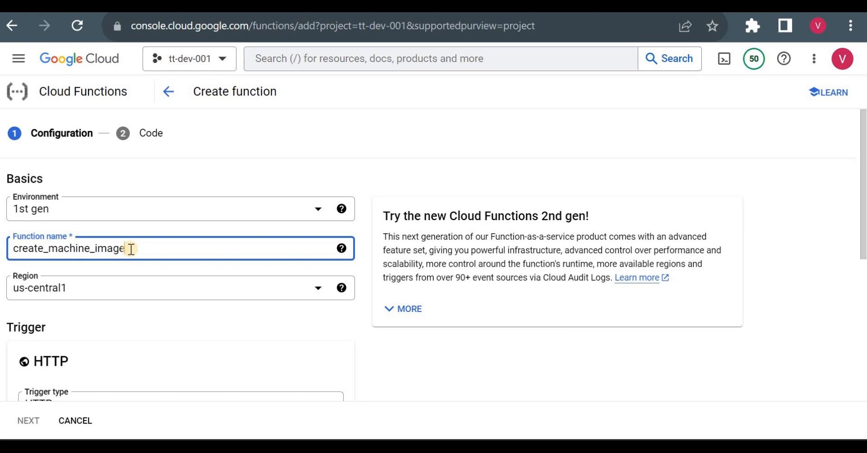
# - Set the function's trigger to Cloud Pub/Sub with the topic projects/tt-dev-001/topics/test and save the trigger
pyautogui.scroll(-1, 864, 226)
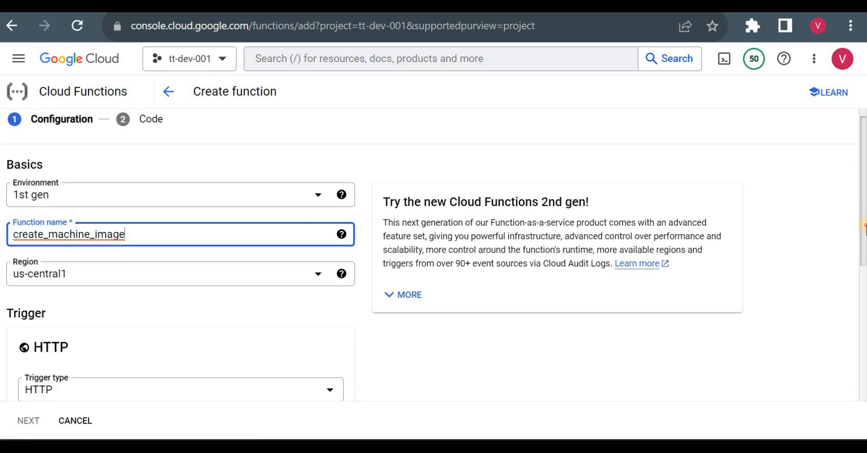
pyautogui.scroll(-3, 864, 226)
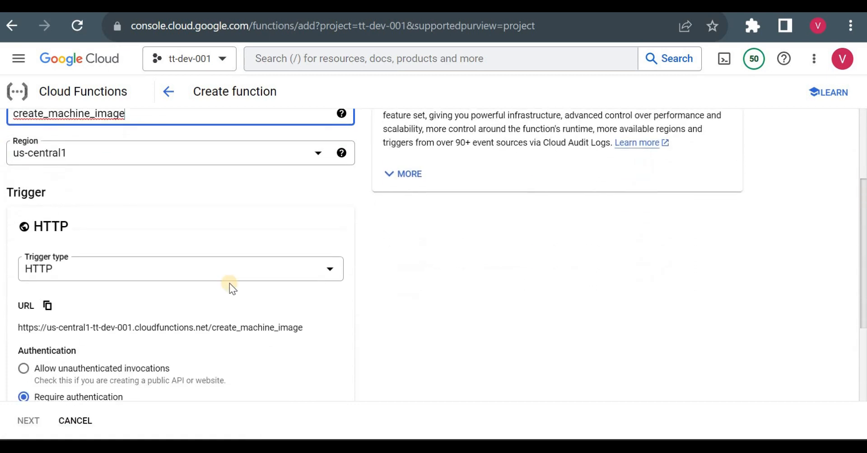
pyautogui.click(129, 266)
pyautogui.click(90, 289)
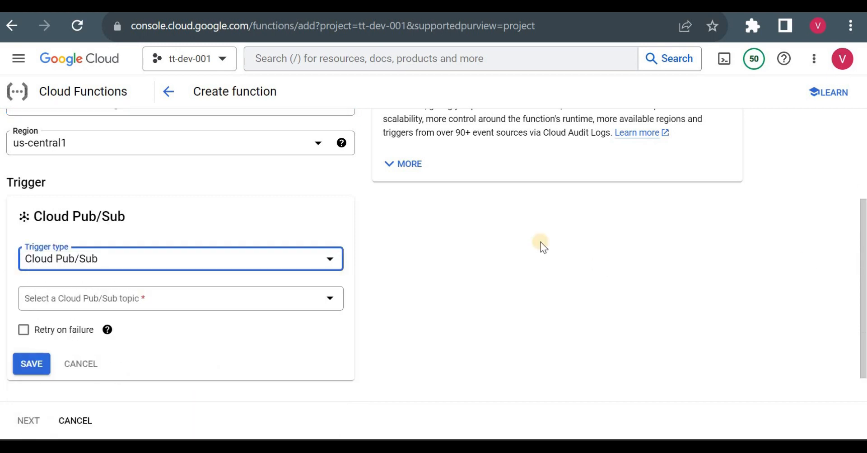
pyautogui.click(210, 306)
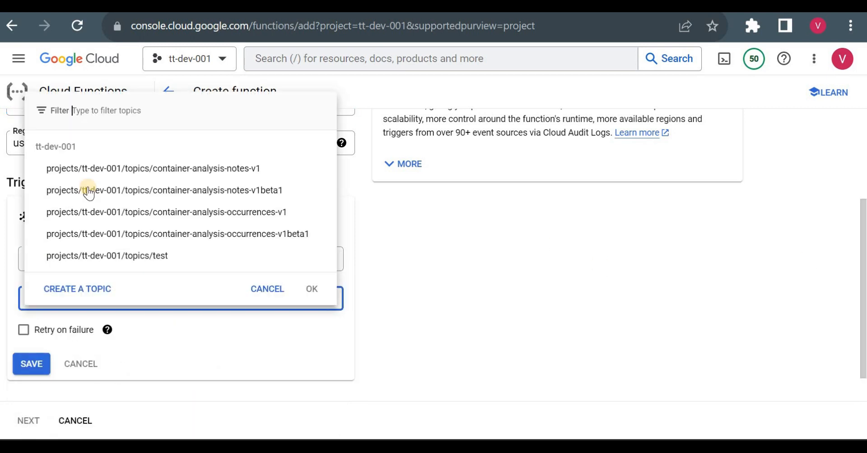
pyautogui.click(149, 256)
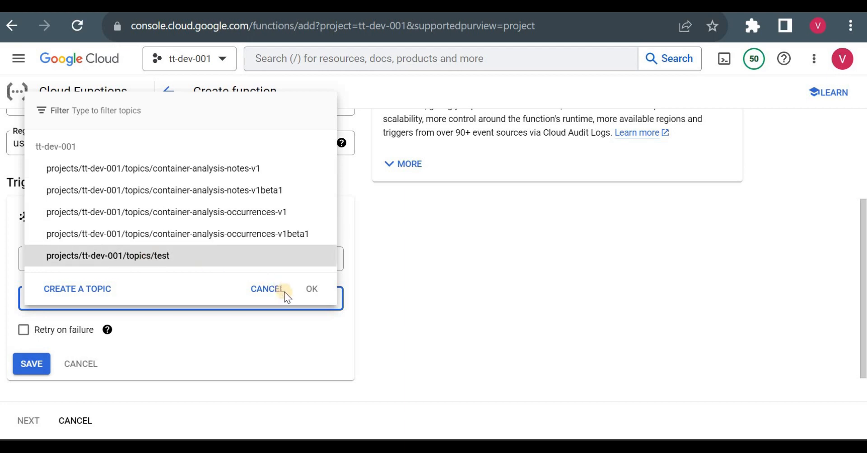
pyautogui.click(312, 289)
pyautogui.click(32, 364)
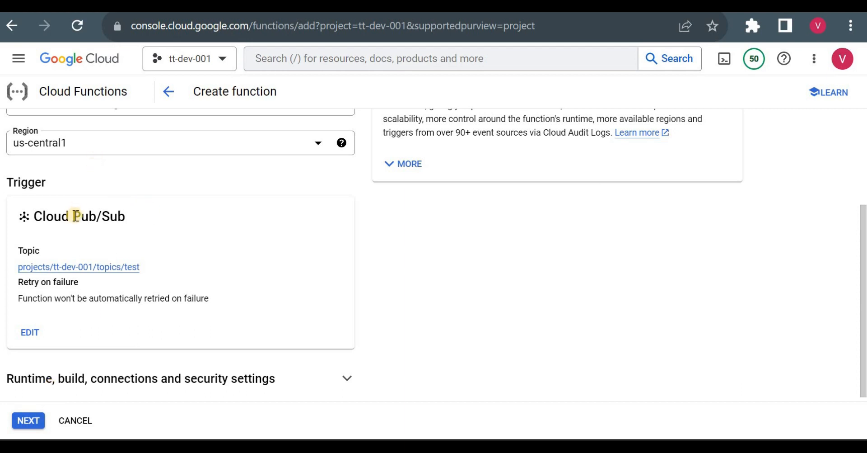
# - Reopen the Pub/Sub trigger to look at its topic options, keeping the test topic selected
pyautogui.click(32, 332)
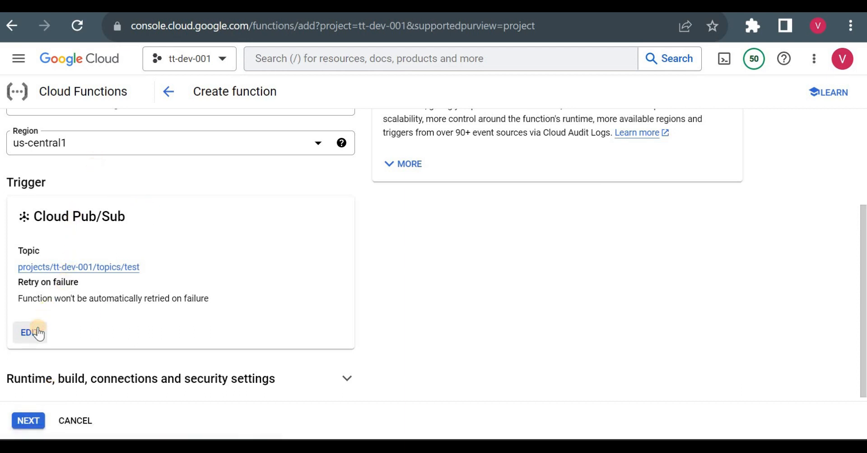
pyautogui.click(195, 302)
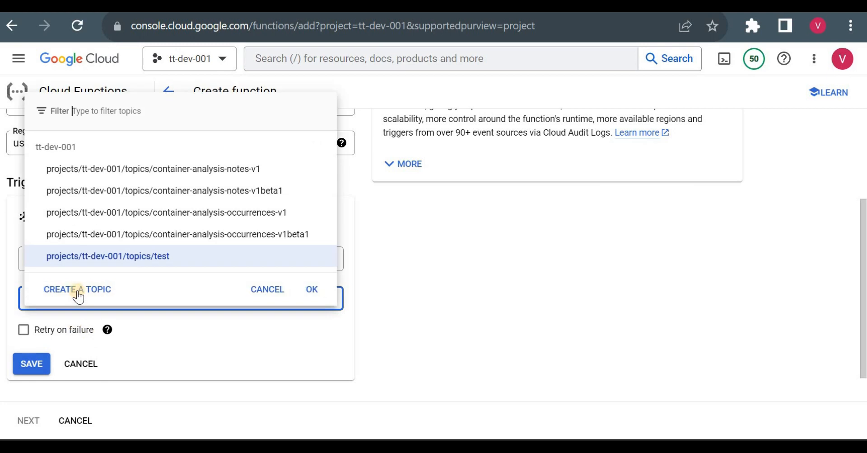
pyautogui.click(310, 291)
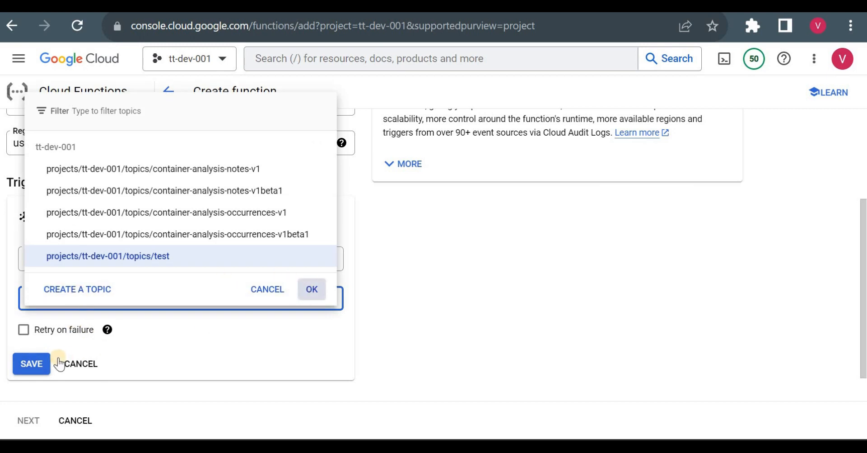
# - Set the function's allocated memory to 512 MB in the runtime settings and continue to the code stage
pyautogui.moveTo(866, 250); pyautogui.dragTo(866, 249)
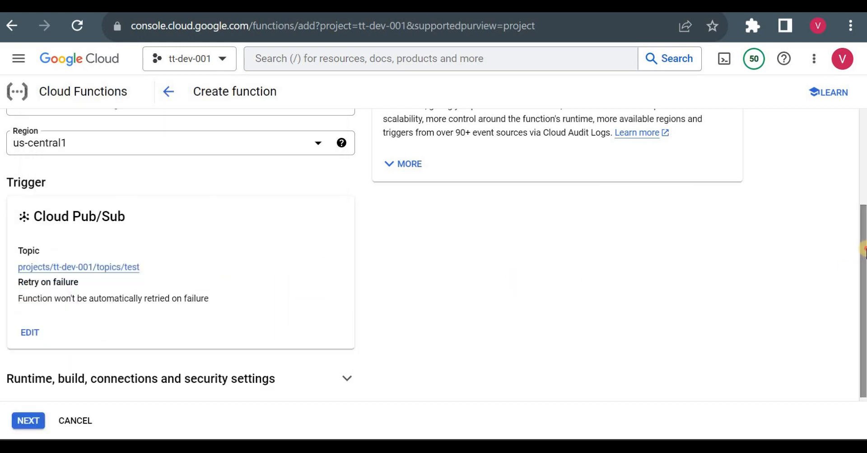
pyautogui.moveTo(864, 319); pyautogui.dragTo(864, 323)
pyautogui.click(207, 375)
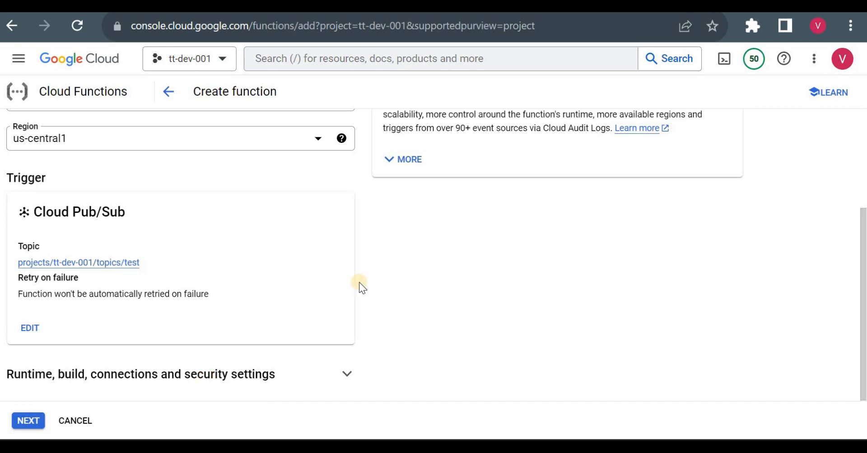
pyautogui.scroll(-5, 42, 261)
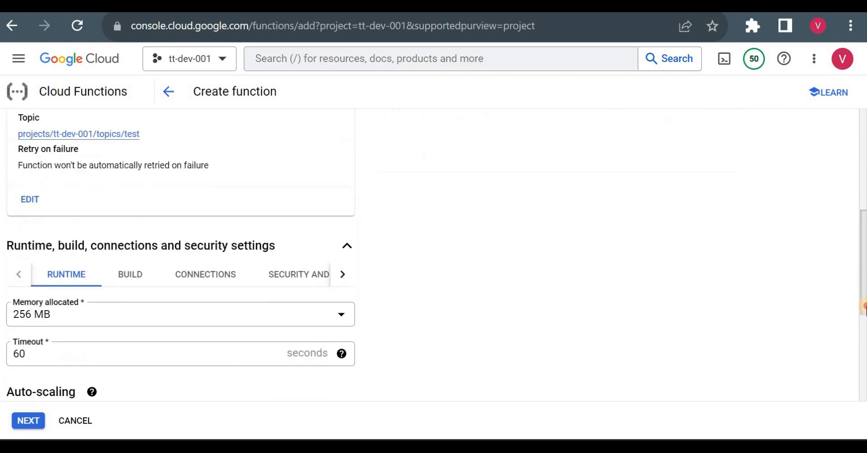
pyautogui.click(57, 183)
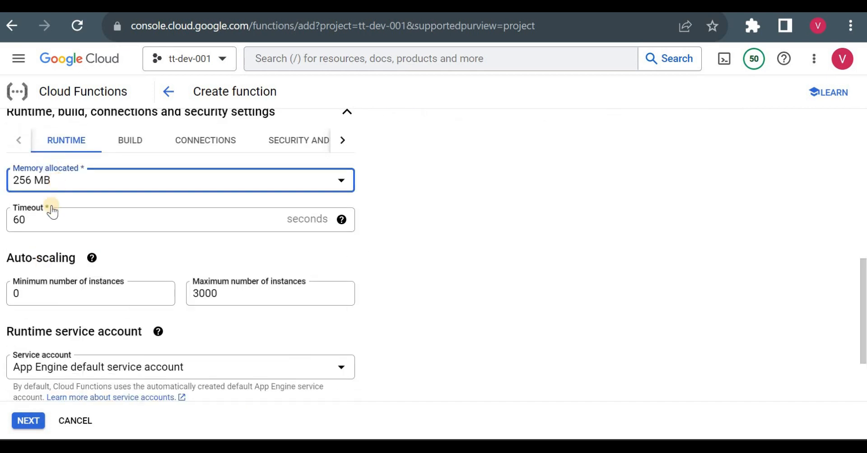
pyautogui.click(210, 228)
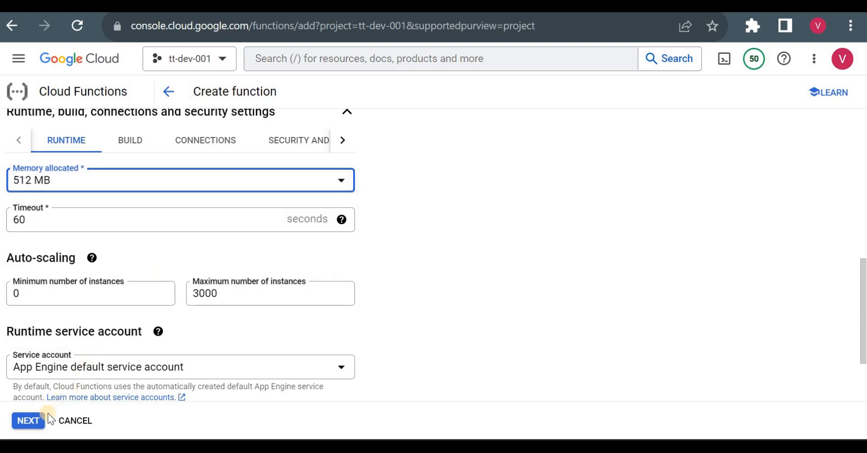
pyautogui.click(36, 425)
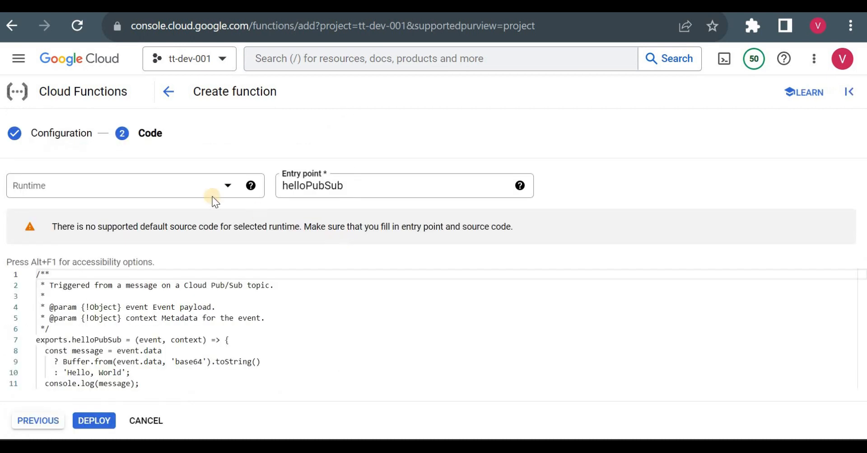
# - Set the function's runtime to Python 3.9
pyautogui.click(191, 197)
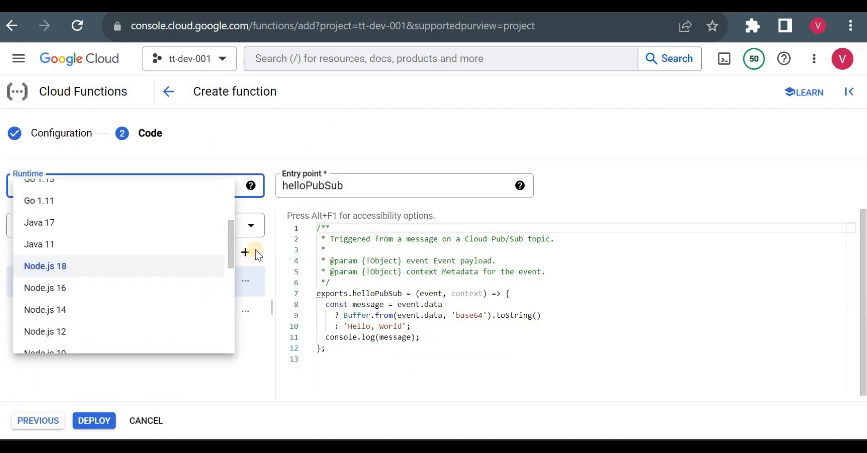
pyautogui.moveTo(229, 245); pyautogui.dragTo(230, 301)
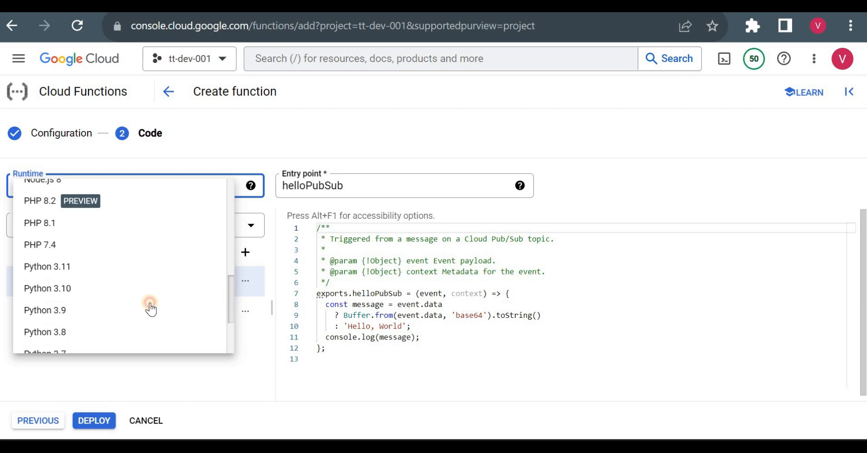
pyautogui.click(97, 310)
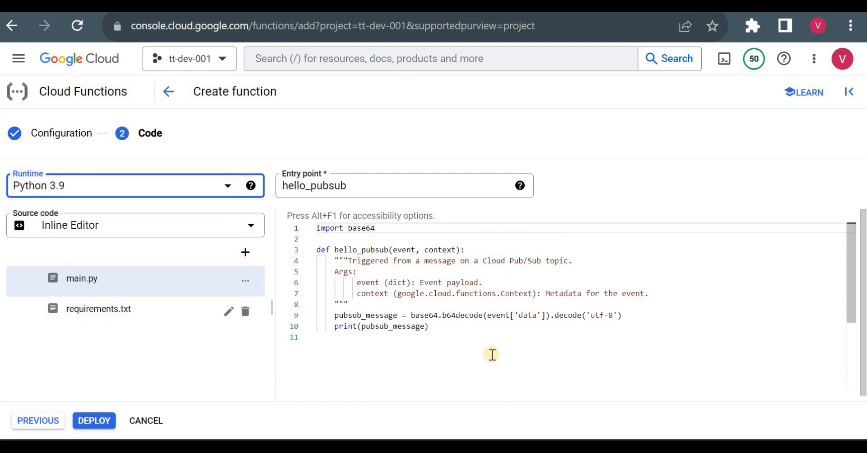
# - Delete all the default sample code from main.py
pyautogui.click(492, 354)
pyautogui.hotkey('ctrl', 'a')
pyautogui.press('Delete')
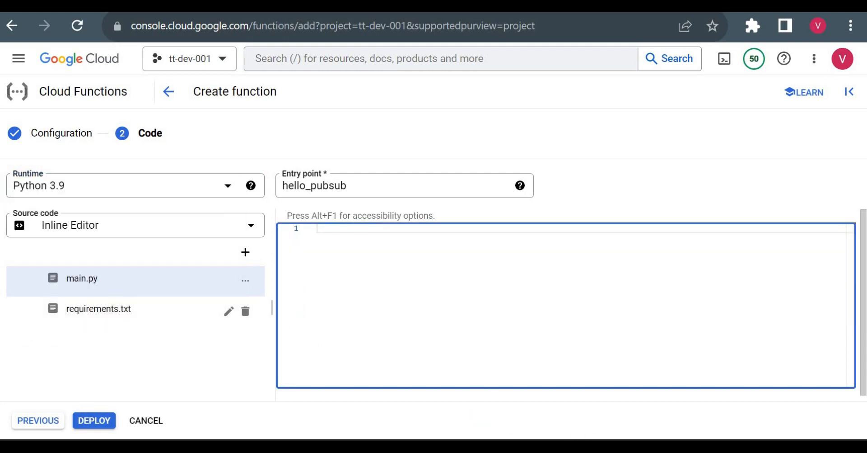
# - Copy the entire create_machineimage script from the new 9 file in Notepad++ and paste it into main.py in Cloud Functions
pyautogui.click(600, 450)
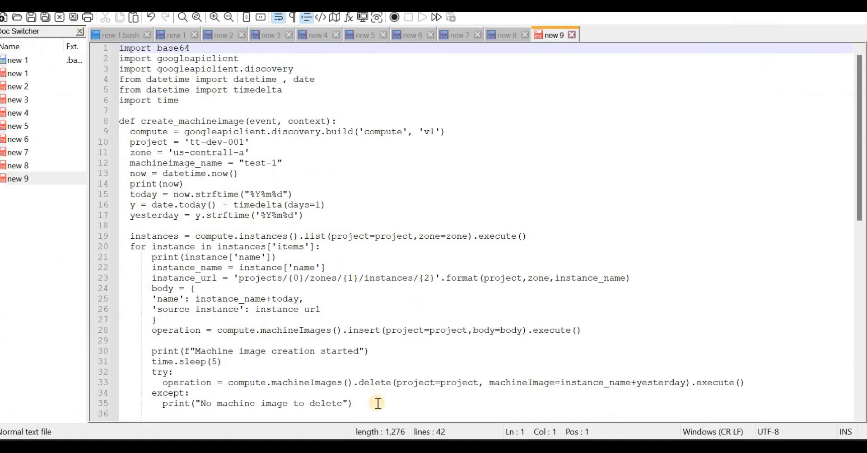
pyautogui.moveTo(378, 404); pyautogui.dragTo(120, 45)
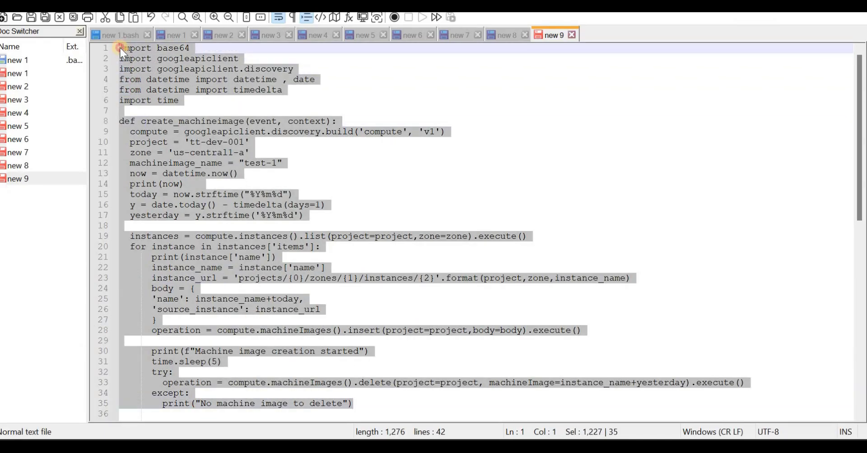
pyautogui.moveTo(863, 100); pyautogui.dragTo(860, 160)
pyautogui.click(434, 220)
pyautogui.moveTo(342, 276); pyautogui.dragTo(119, 45)
pyautogui.hotkey('alt', 'Tab')
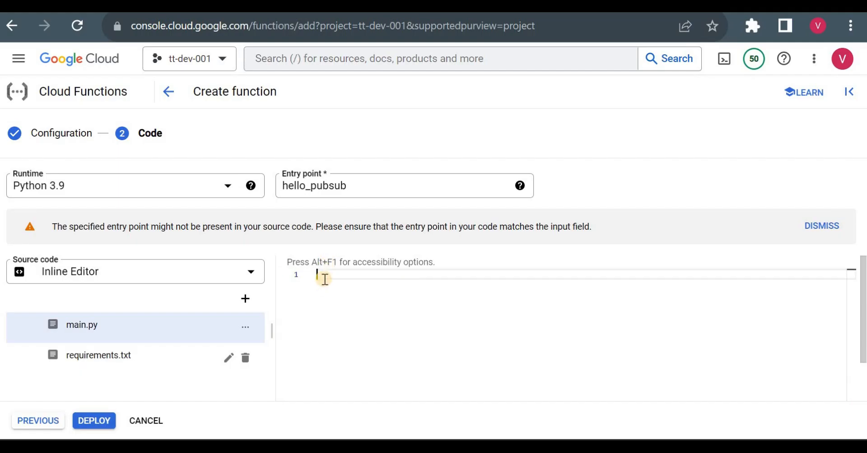
pyautogui.hotkey('ctrl', 'v')
pyautogui.moveTo(853, 368); pyautogui.dragTo(851, 291)
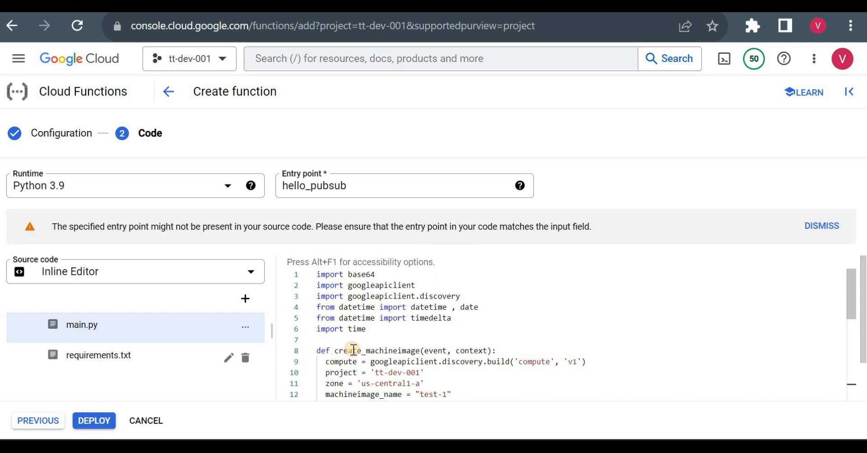
# - Set the entry point to create_machineimage, copying the function name from the code in main.py
pyautogui.moveTo(336, 350); pyautogui.dragTo(421, 350)
pyautogui.hotkey('ctrl', 'c')
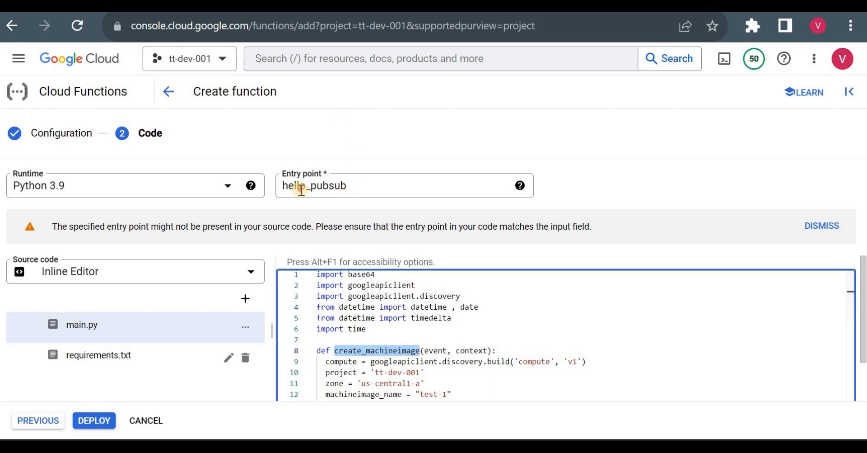
pyautogui.moveTo(347, 185); pyautogui.dragTo(282, 188)
pyautogui.press('BackSpace')
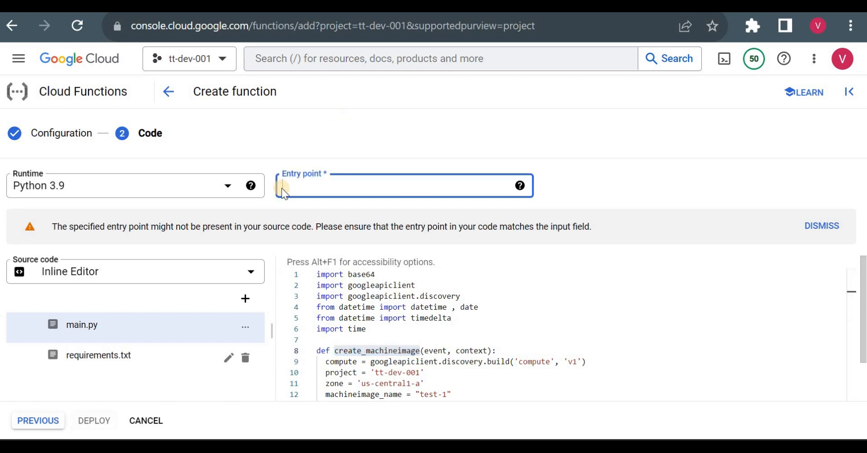
pyautogui.hotkey('ctrl', 'v')
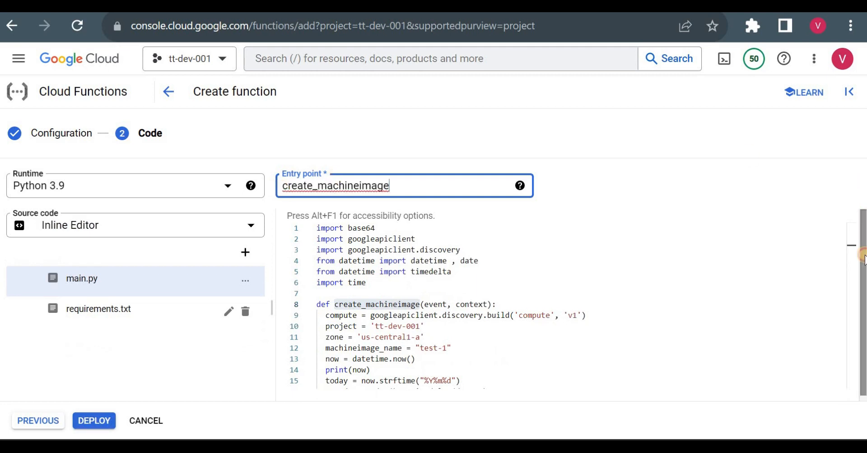
pyautogui.moveTo(866, 278); pyautogui.dragTo(866, 283)
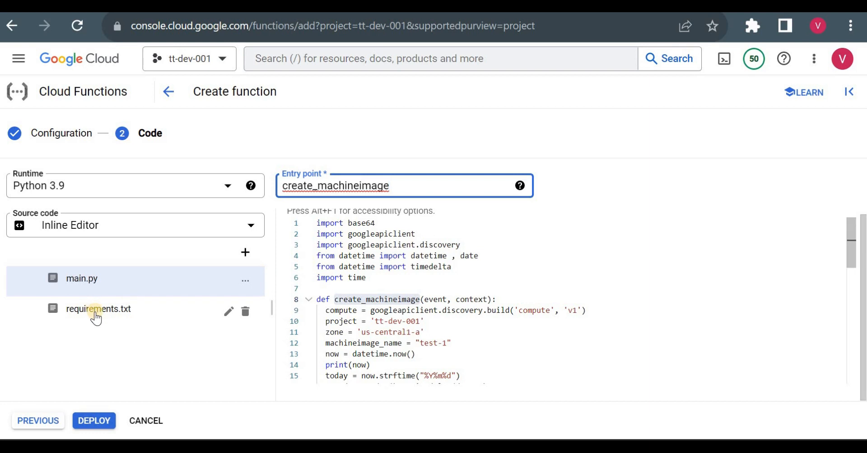
# - Copy google-api-python-client from the end of the new 9 file in Notepad++ and paste it on line 3 of requirements.txt in Cloud Functions
pyautogui.click(96, 313)
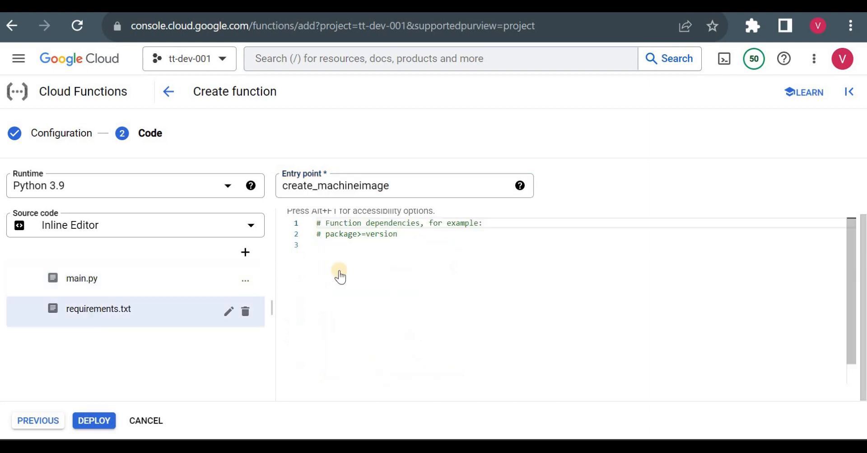
pyautogui.click(380, 249)
pyautogui.click(142, 283)
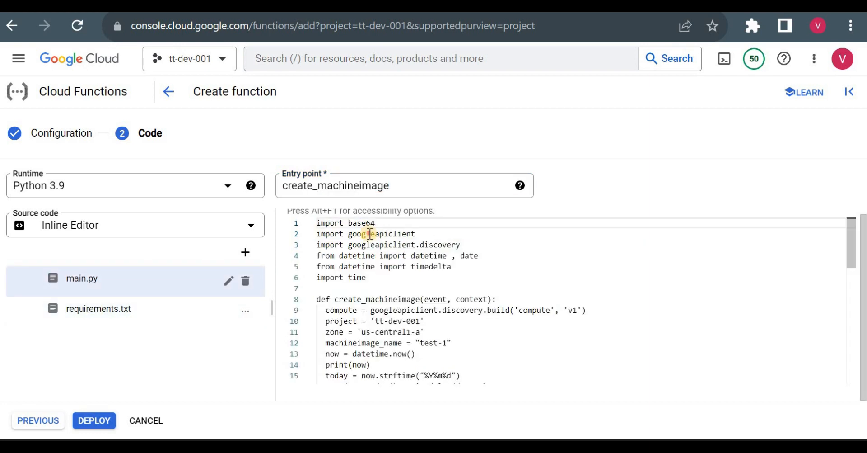
pyautogui.click(369, 233)
pyautogui.click(91, 314)
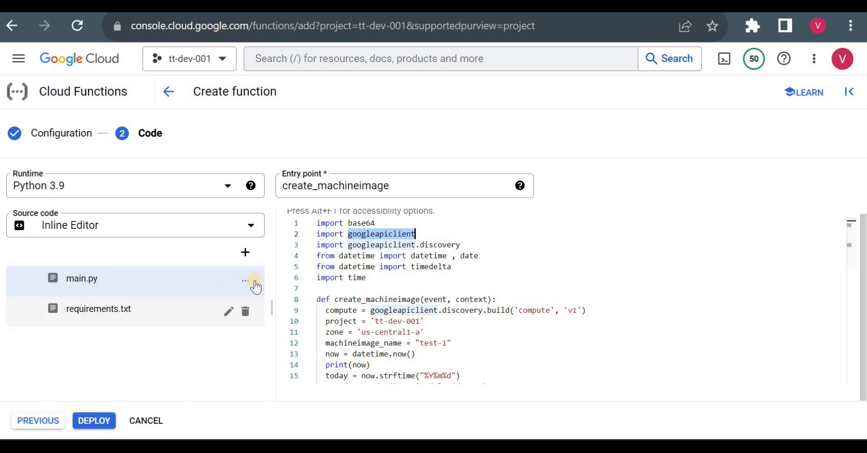
pyautogui.click(324, 279)
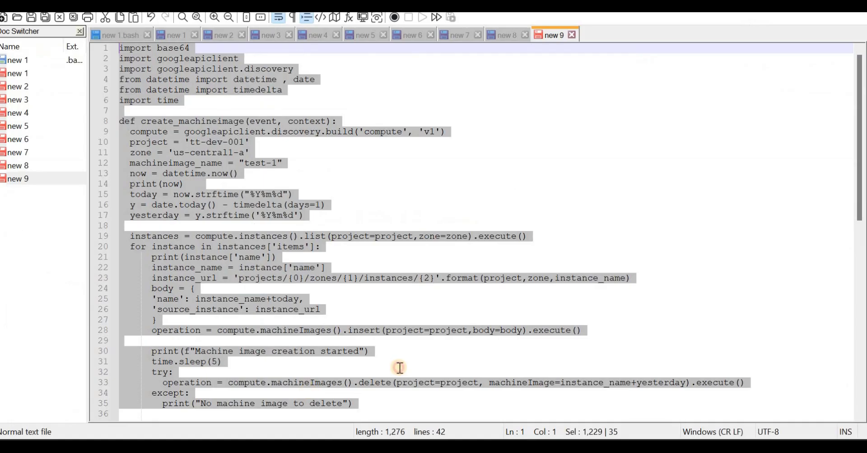
pyautogui.click(398, 366)
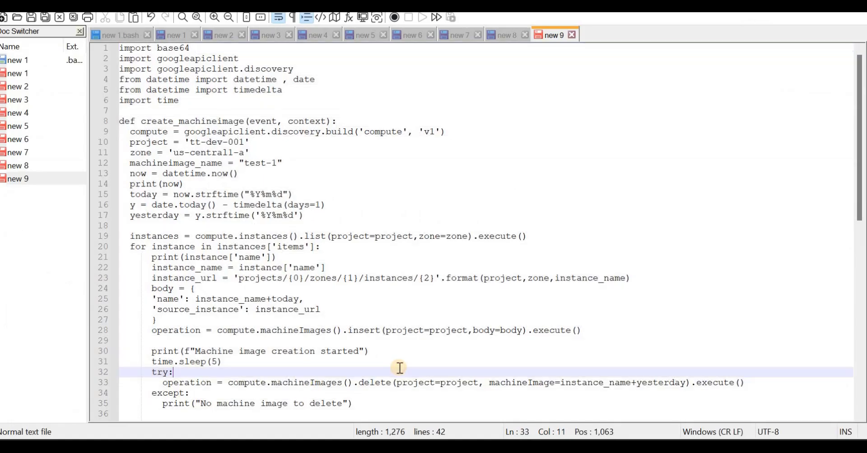
pyautogui.press('Down')
pyautogui.hotkey('ctrl', 'End')
pyautogui.hotkey('shift', 'Home')
pyautogui.hotkey('ctrl', 'c')
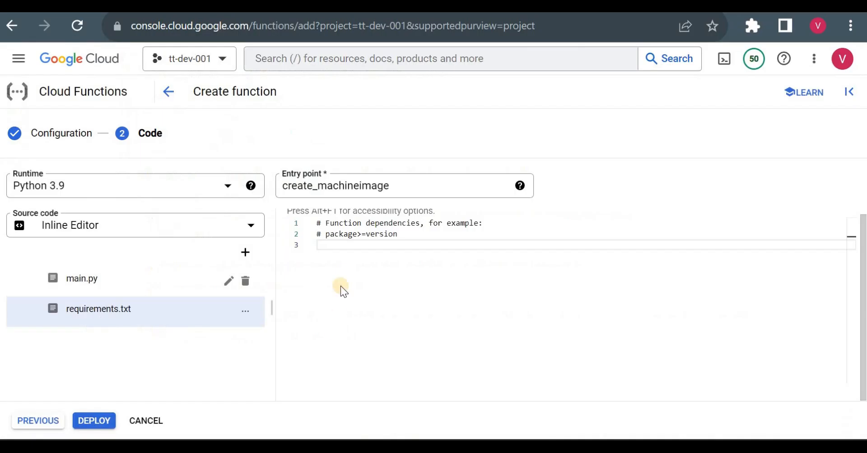
pyautogui.click(355, 248)
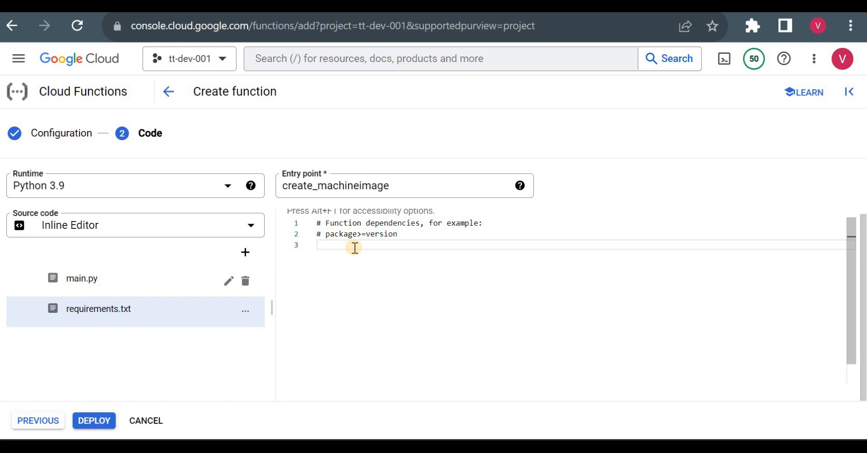
pyautogui.hotkey('ctrl', 'v')
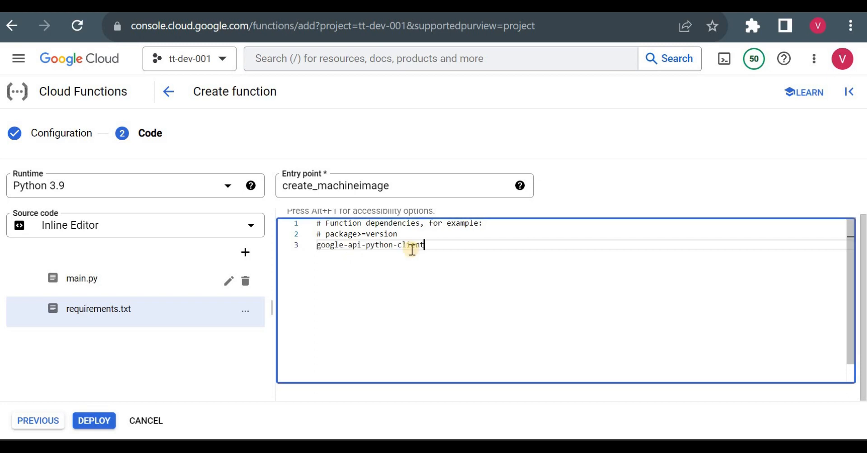
# - Review the script in main.py and deploy the function
pyautogui.click(132, 284)
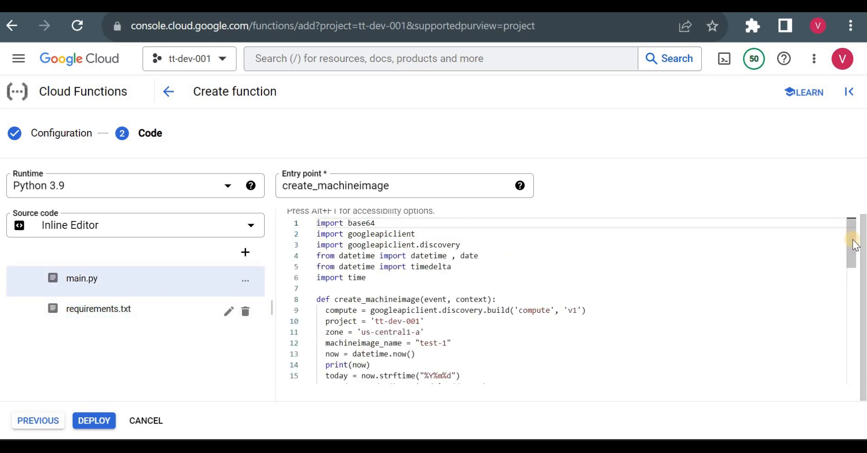
pyautogui.moveTo(855, 244); pyautogui.dragTo(864, 335)
pyautogui.click(107, 421)
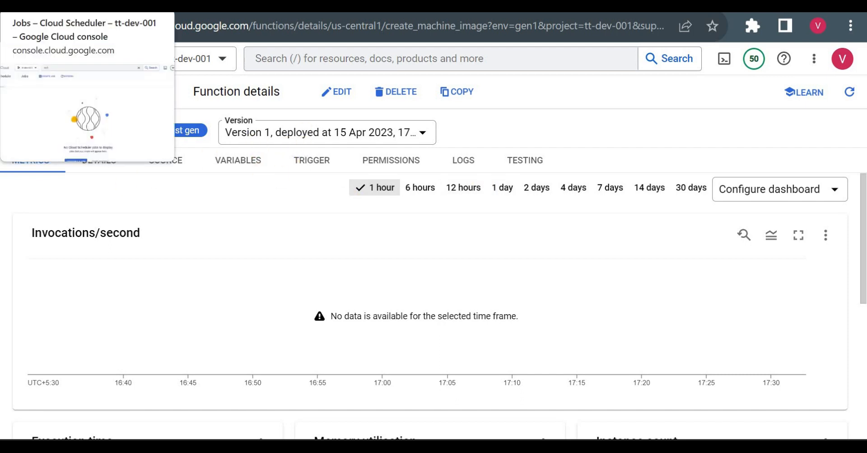
# - Start a new job in Cloud Scheduler and name it trigger-machine-image-fun
pyautogui.click(54, 6)
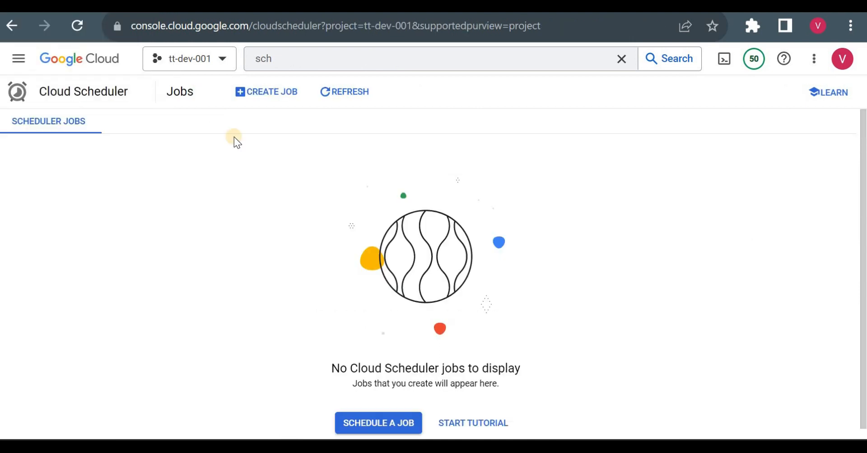
pyautogui.click(279, 95)
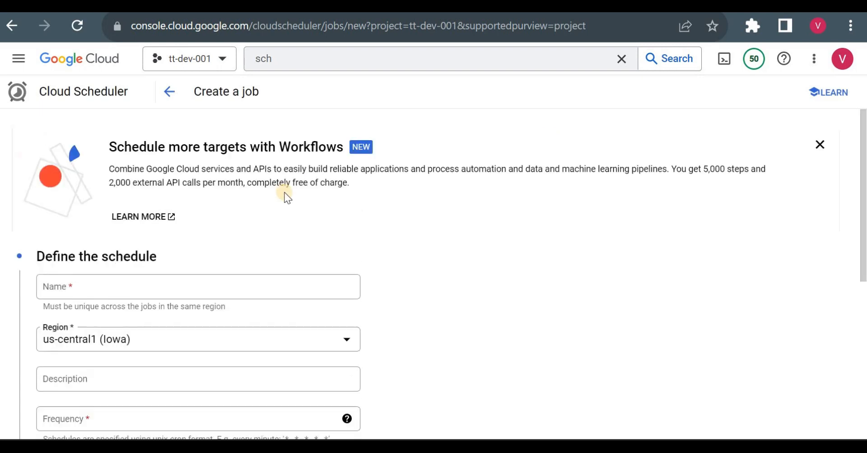
pyautogui.click(175, 317)
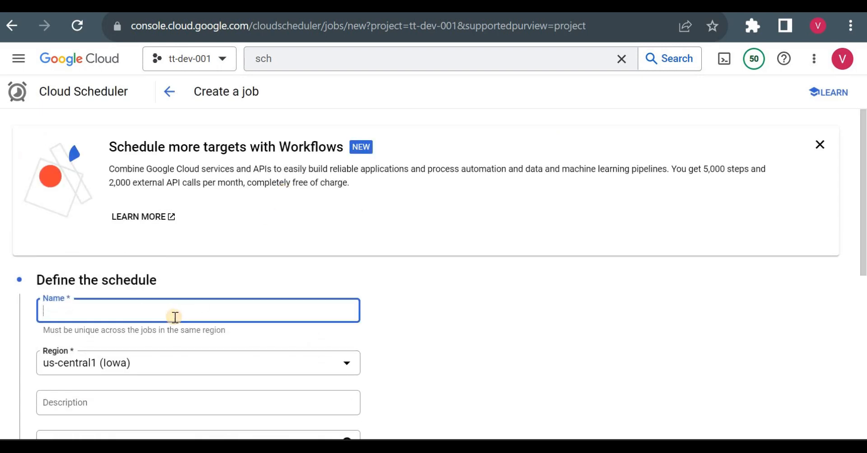
pyautogui.write('trigger-machine-image-fun')
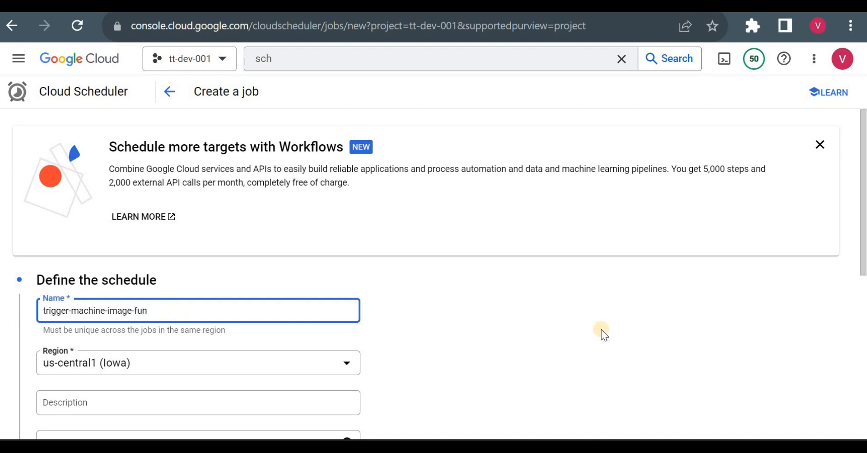
# - Set the job's frequency to the cron schedule 35 17 * * *
pyautogui.moveTo(864, 258); pyautogui.dragTo(862, 368)
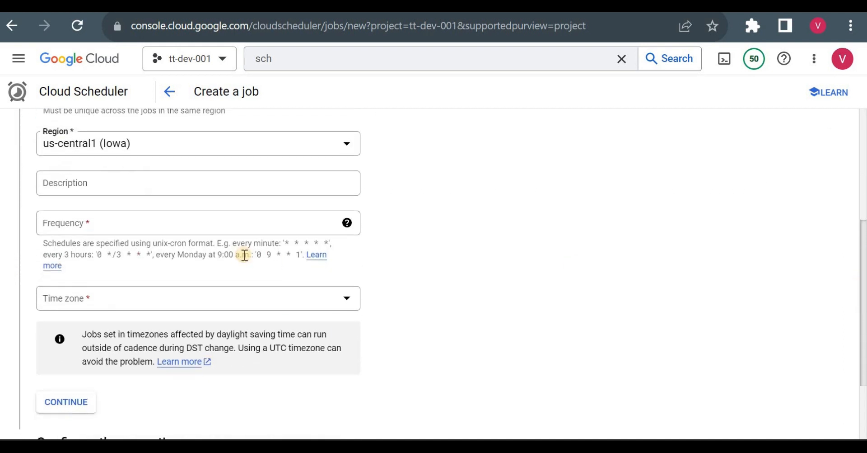
pyautogui.click(167, 230)
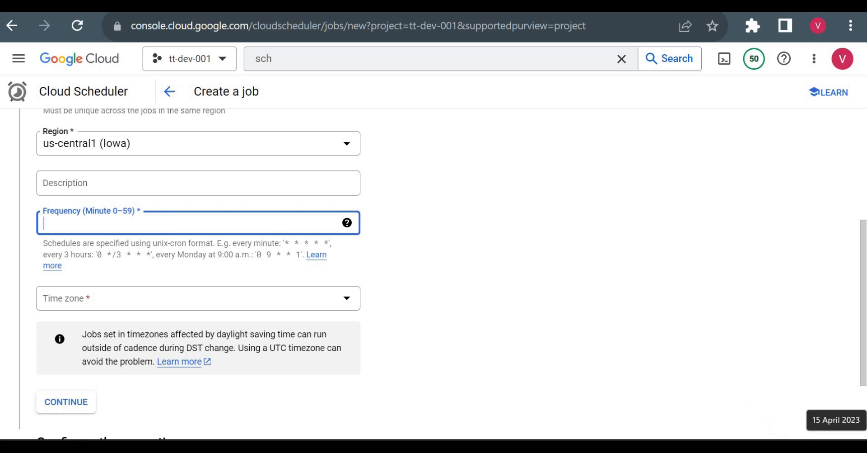
pyautogui.click(244, 223)
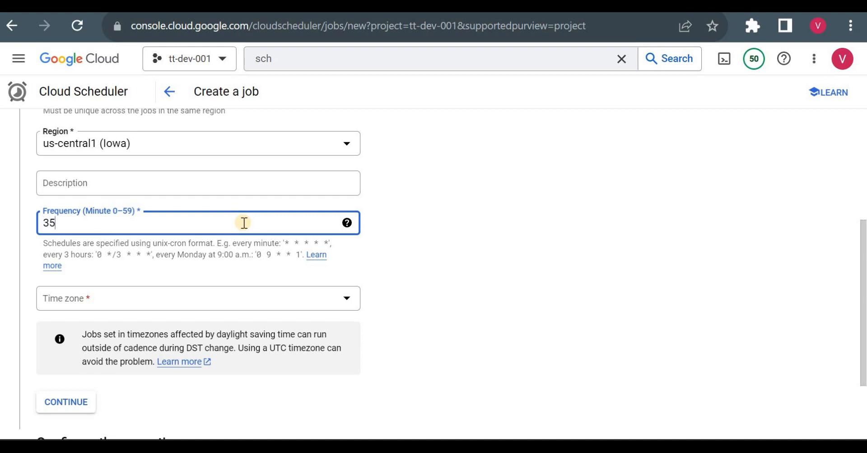
pyautogui.write('35 17 * * *')
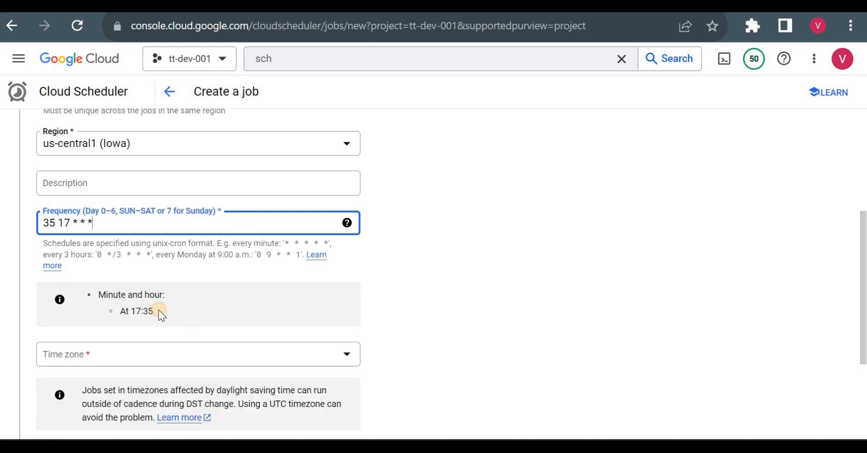
pyautogui.click(158, 310)
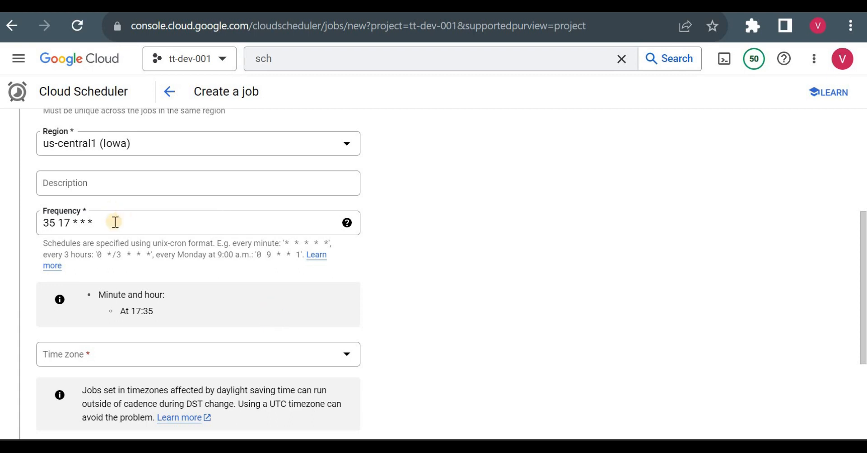
# - Set the job's time zone to India Standard Time (IST) and continue to the execution settings
pyautogui.scroll(-2, 480, 268)
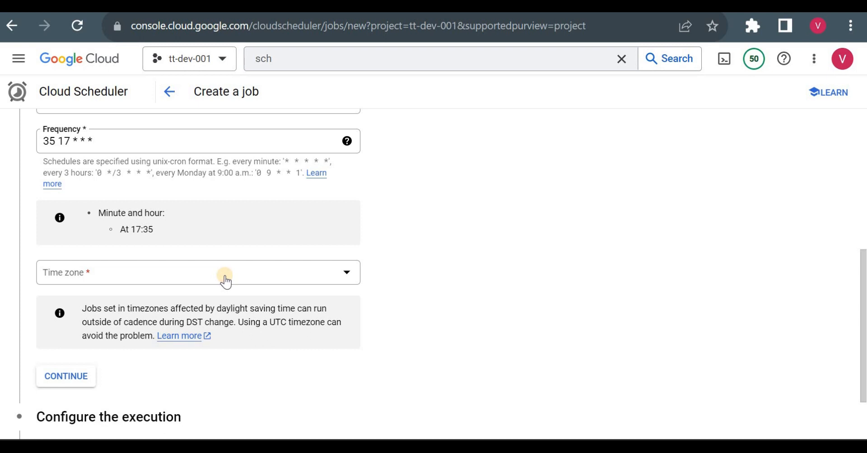
pyautogui.click(226, 281)
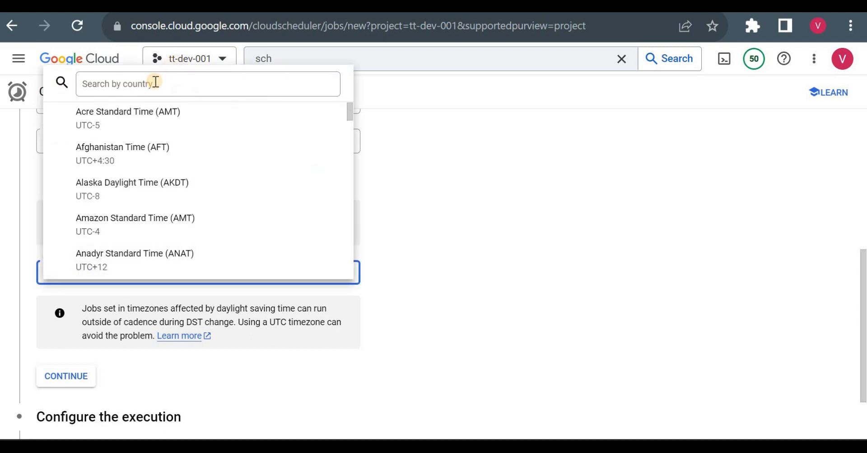
pyautogui.click(155, 82)
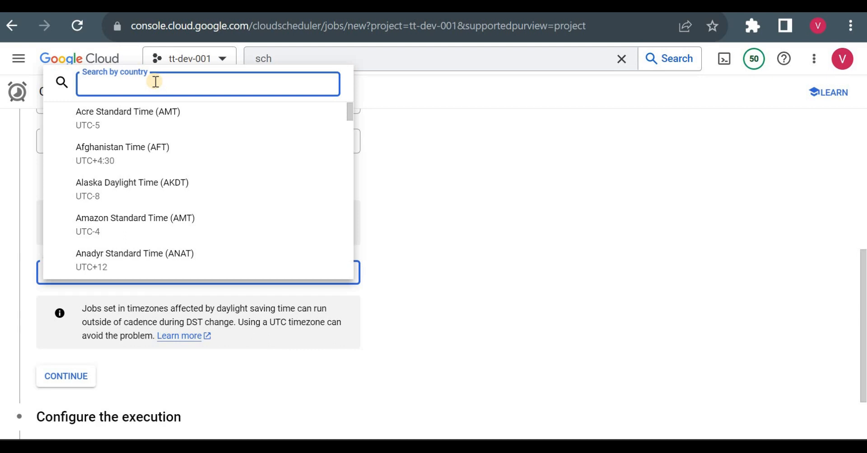
pyautogui.write('india')
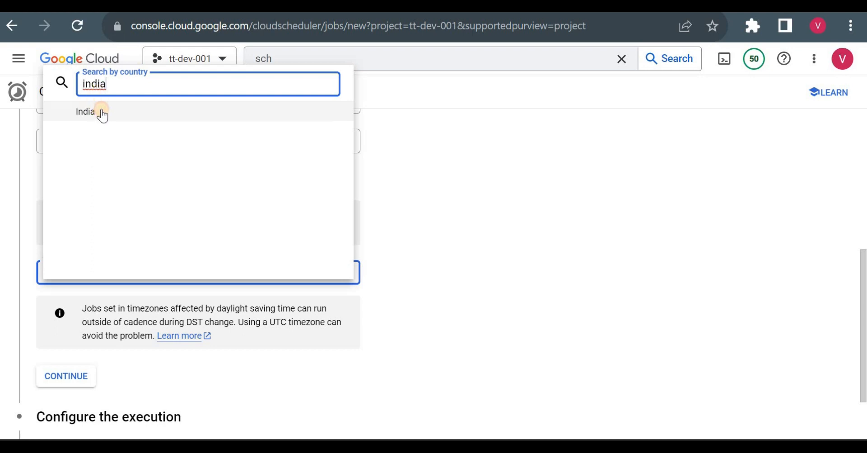
pyautogui.click(103, 115)
pyautogui.click(127, 113)
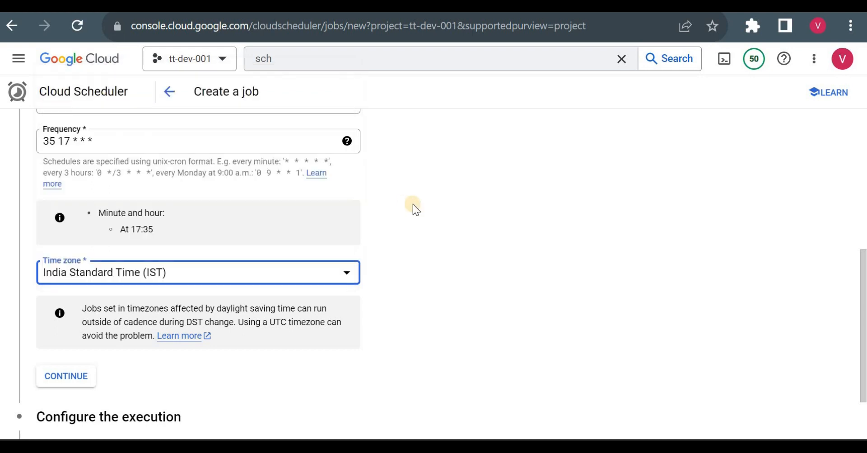
pyautogui.click(526, 259)
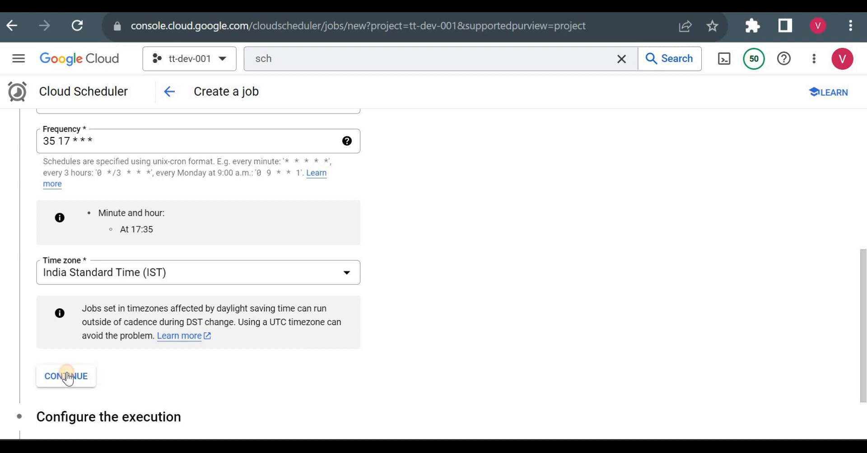
pyautogui.click(67, 374)
# - Set the job's target type to Pub/Sub and choose the topic projects/tt-dev-001/topics/test
pyautogui.click(194, 295)
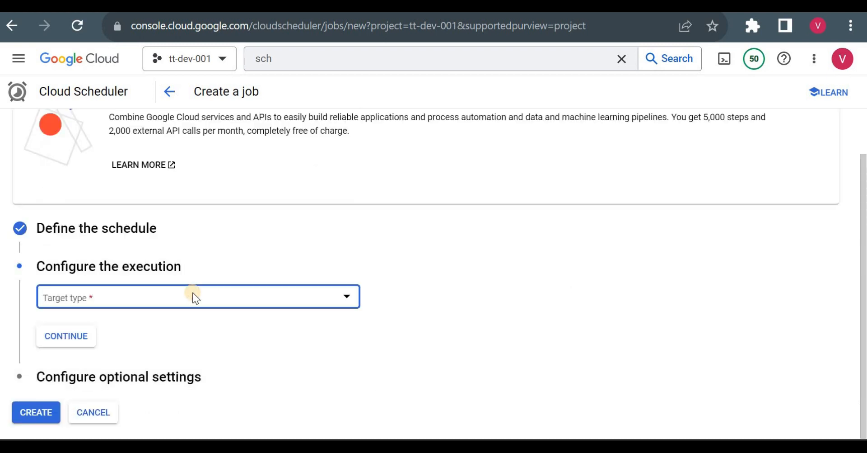
pyautogui.click(138, 331)
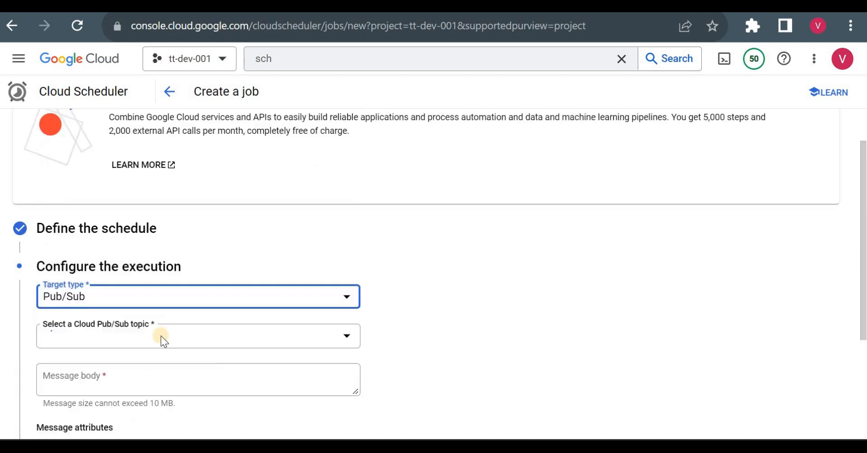
pyautogui.click(161, 338)
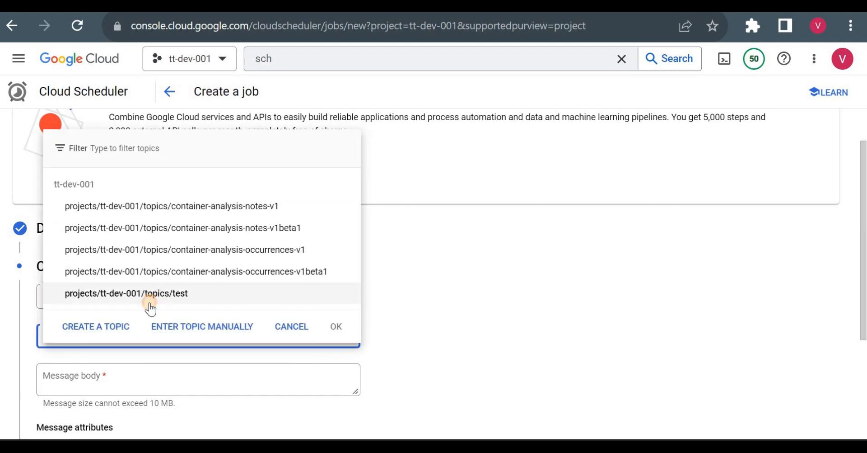
pyautogui.click(151, 309)
# - Enter Trigger as the message body for the Pub/Sub target
pyautogui.scroll(-2, 487, 304)
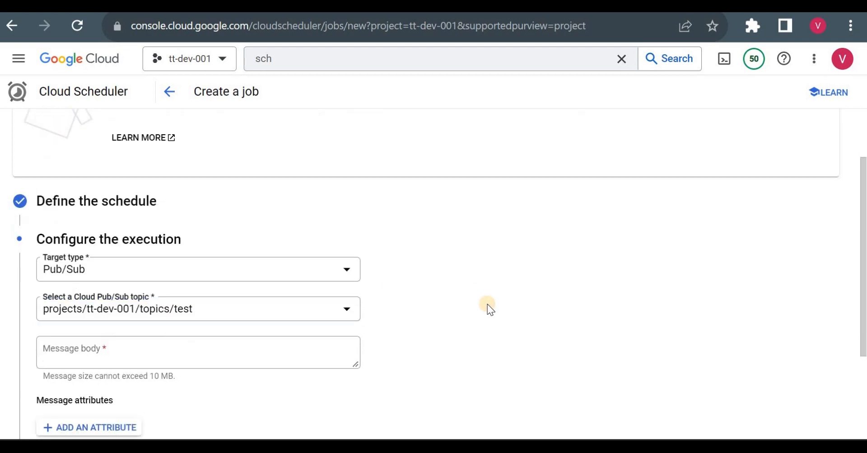
pyautogui.scroll(-1, 310, 305)
pyautogui.click(139, 326)
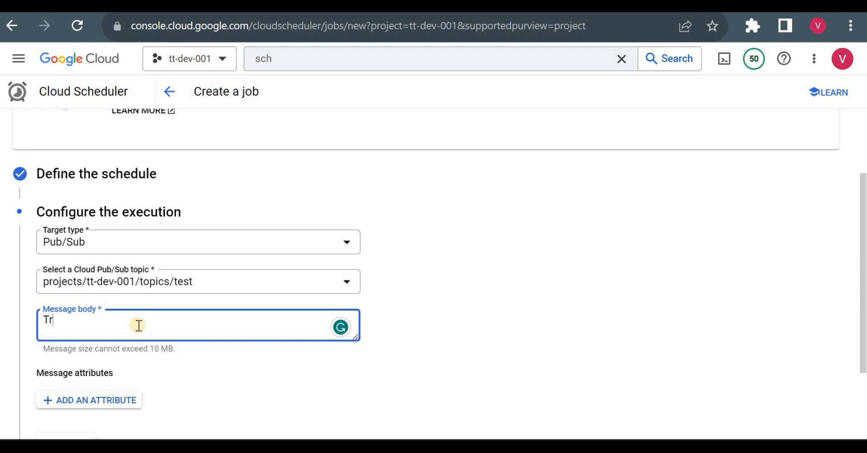
pyautogui.write('Trigger')
pyautogui.click(682, 284)
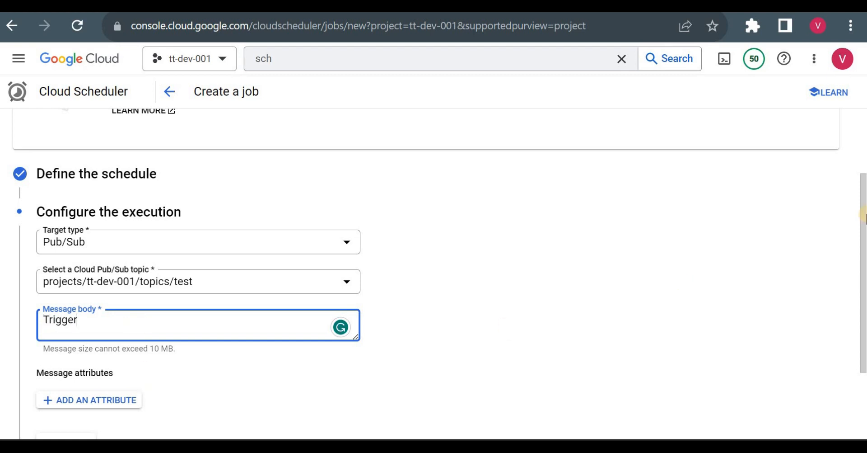
pyautogui.scroll(-3, 859, 244)
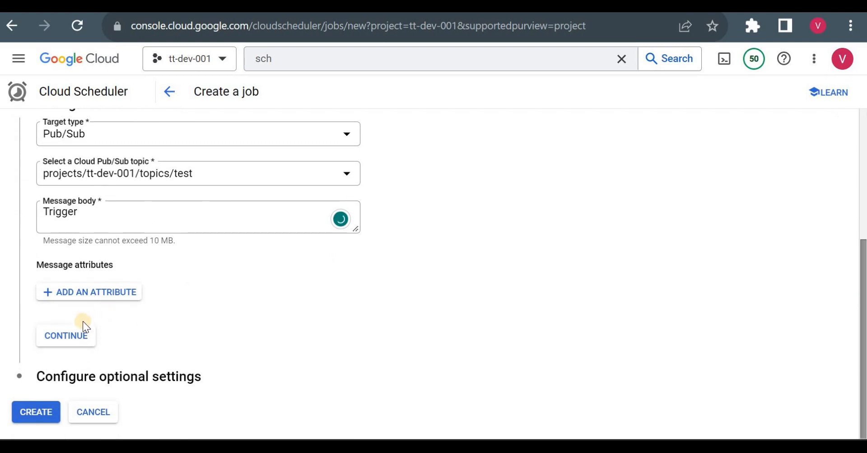
# - Continue to the optional settings, keep the default retry configuration and create the scheduler job
pyautogui.click(81, 342)
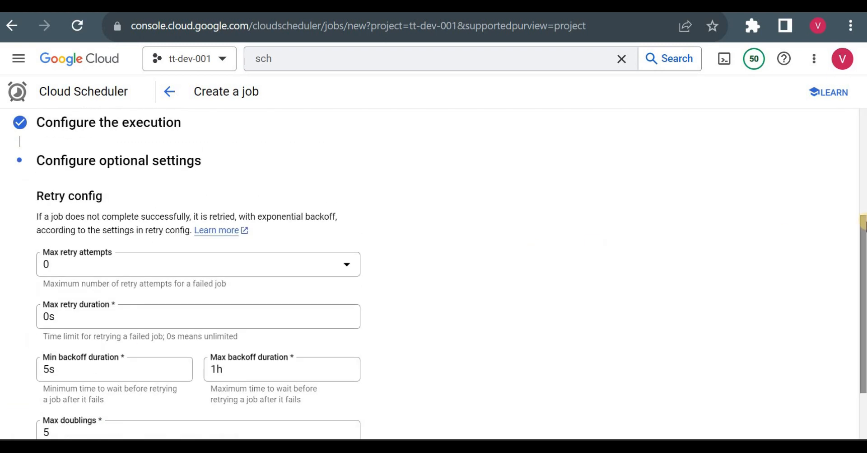
pyautogui.scroll(-2, 863, 241)
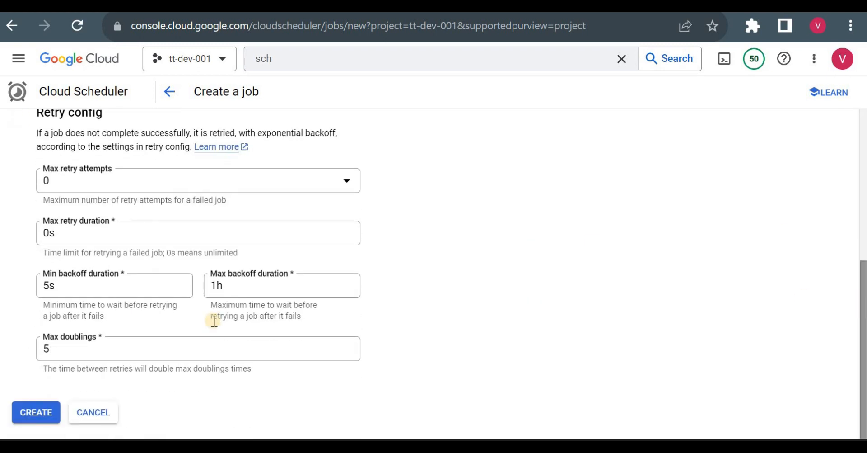
pyautogui.click(22, 413)
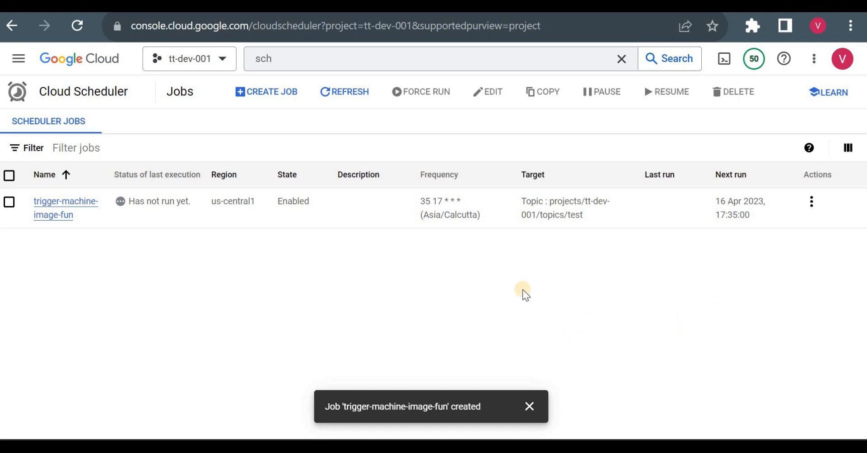
# - Refresh the scheduler jobs list, dismiss the notification, and check the next run time and available actions of trigger-machine-image-fun
pyautogui.click(370, 94)
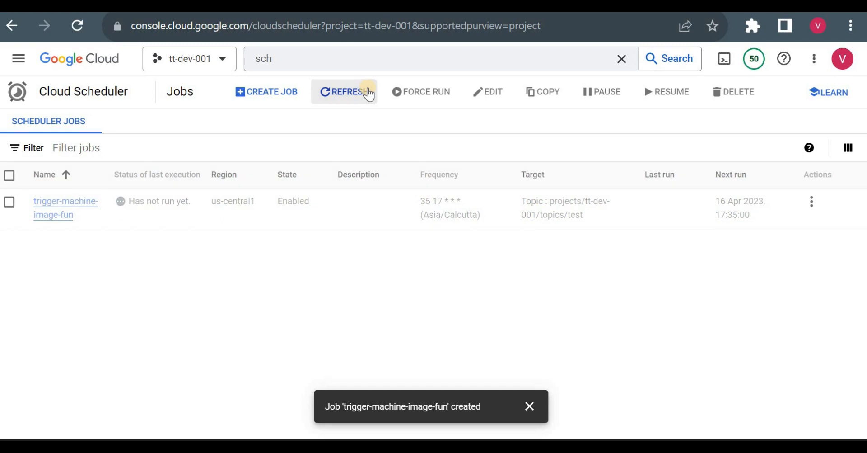
pyautogui.click(370, 94)
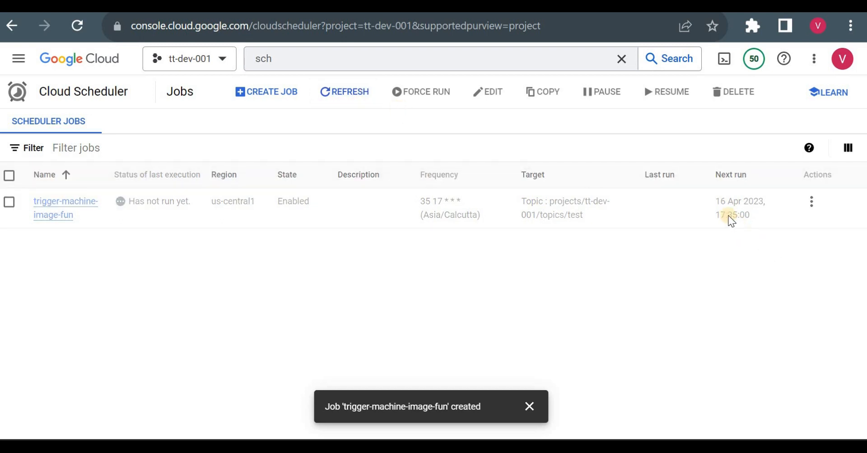
pyautogui.moveTo(713, 203); pyautogui.dragTo(769, 215)
pyautogui.click(765, 293)
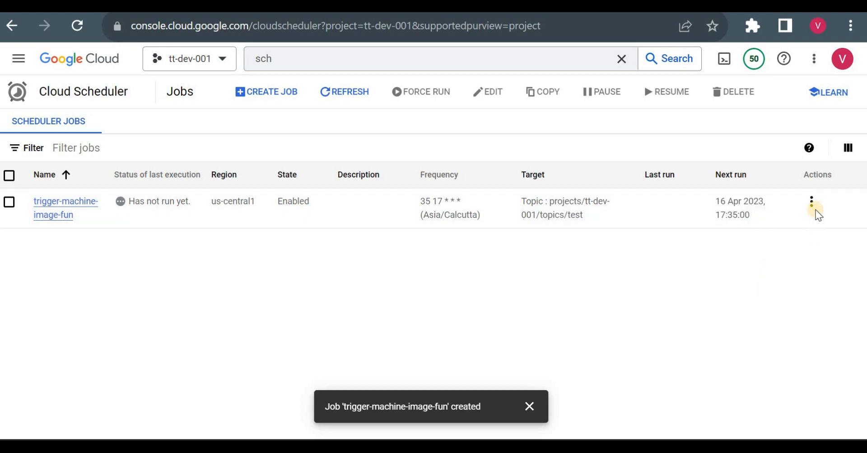
pyautogui.click(529, 405)
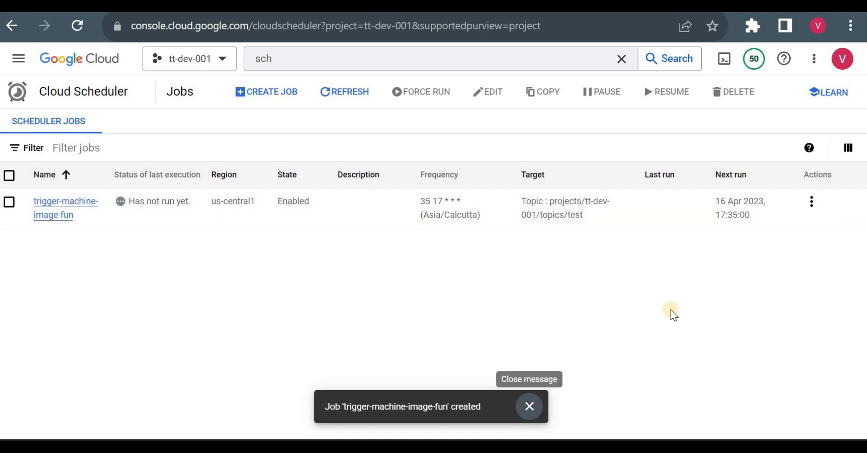
pyautogui.click(812, 202)
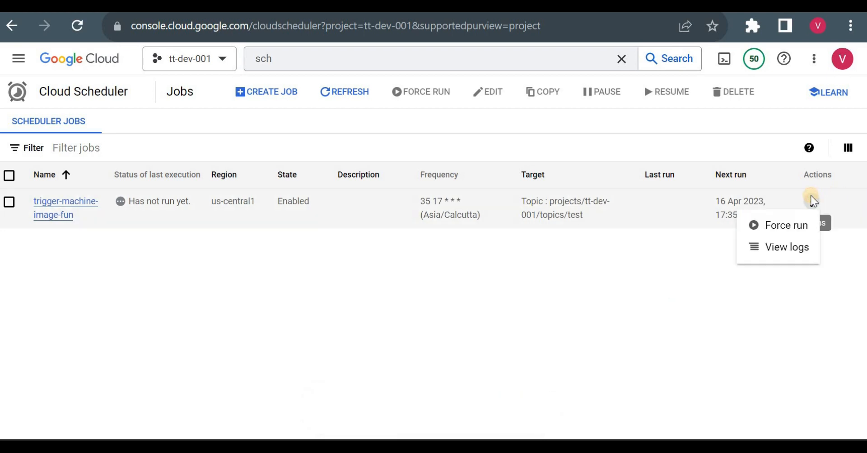
pyautogui.click(862, 269)
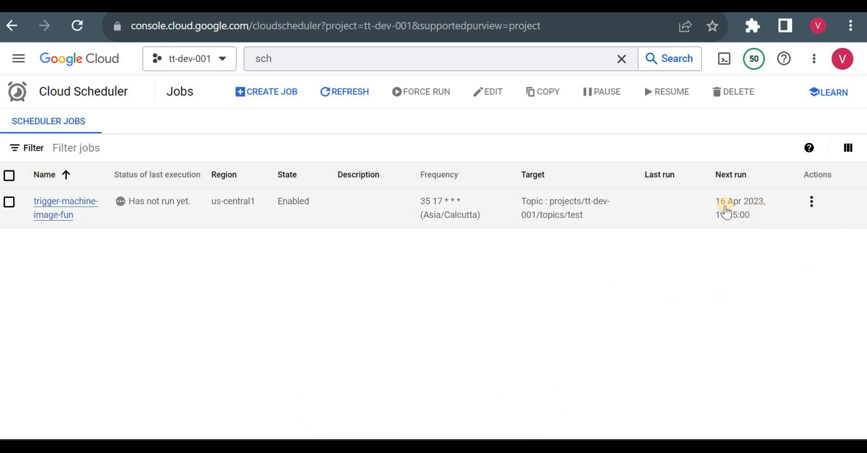
pyautogui.moveTo(749, 211); pyautogui.dragTo(785, 276)
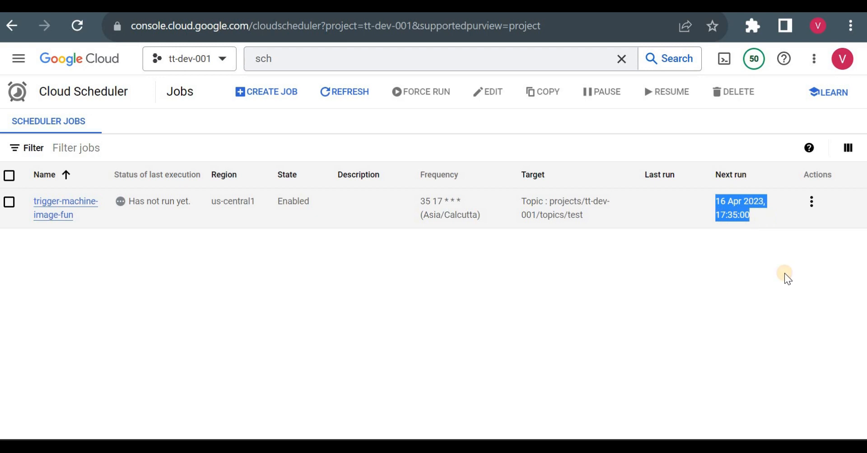
pyautogui.click(784, 276)
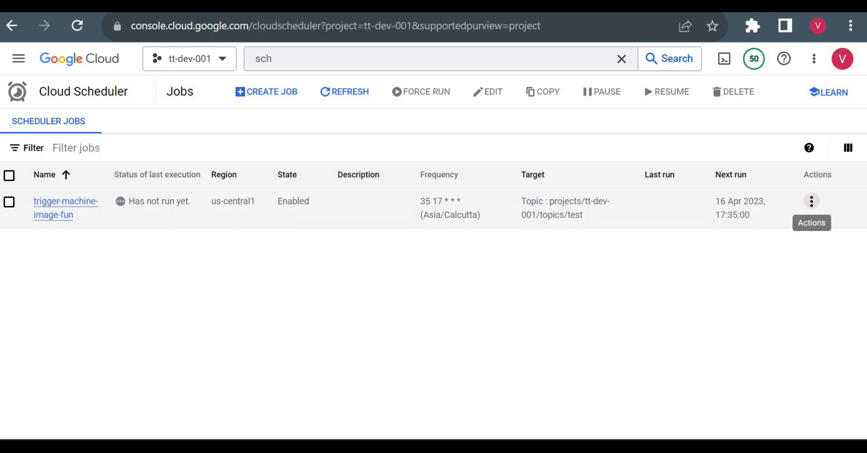
# - Open the Compute Engine machine images list and check the date suffixes in the existing image names
pyautogui.click(289, 6)
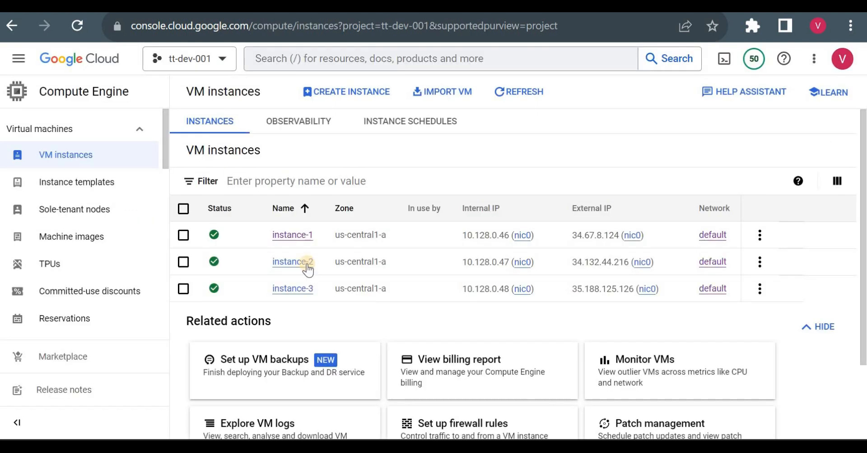
pyautogui.click(101, 237)
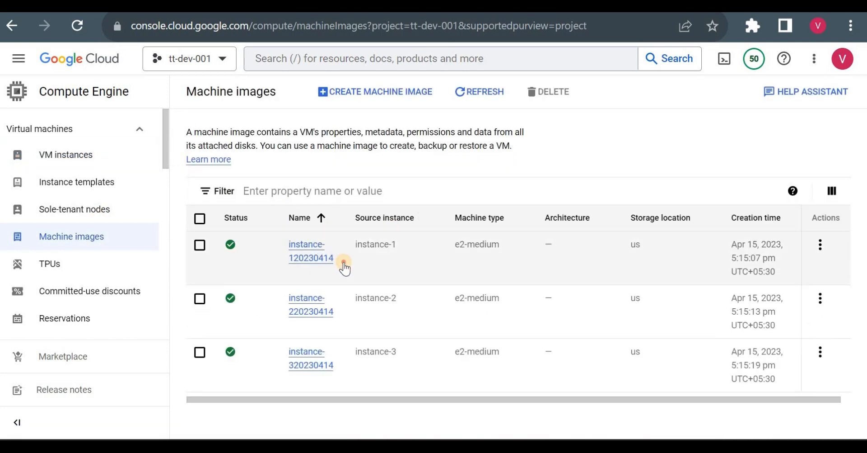
pyautogui.moveTo(335, 260); pyautogui.dragTo(296, 262)
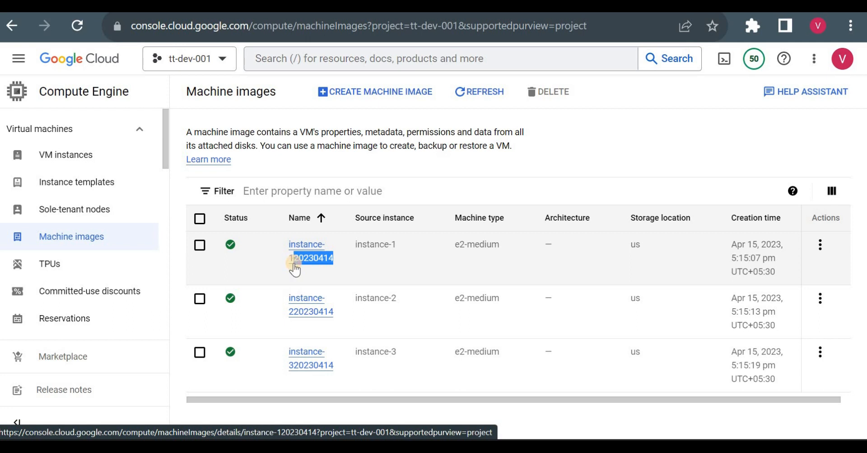
pyautogui.moveTo(339, 311); pyautogui.dragTo(298, 313)
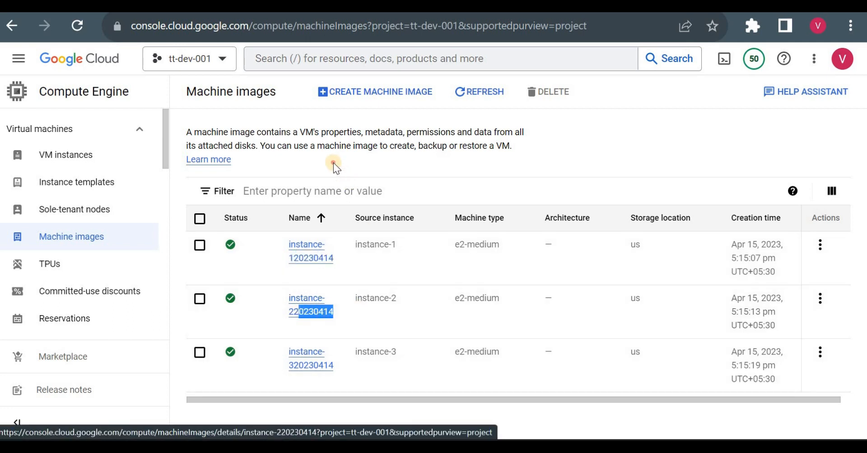
pyautogui.click(384, 130)
pyautogui.click(479, 92)
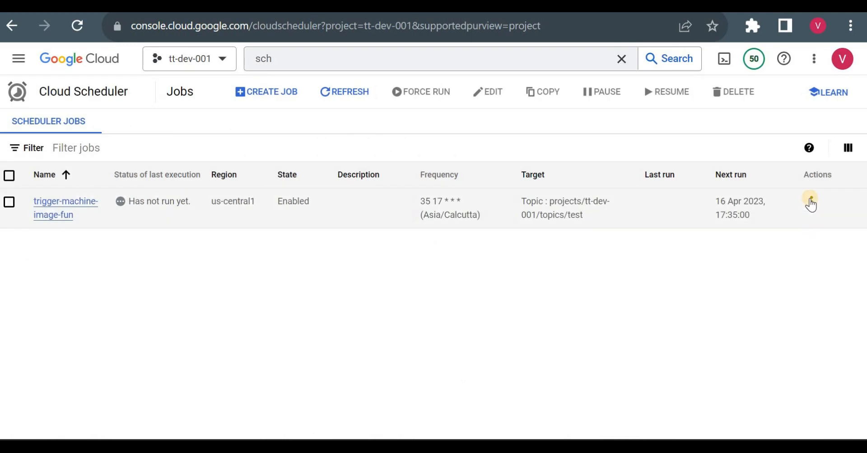
# - Force run the trigger-machine-image-fun scheduler job and refresh the Compute Engine machine images list
pyautogui.click(811, 202)
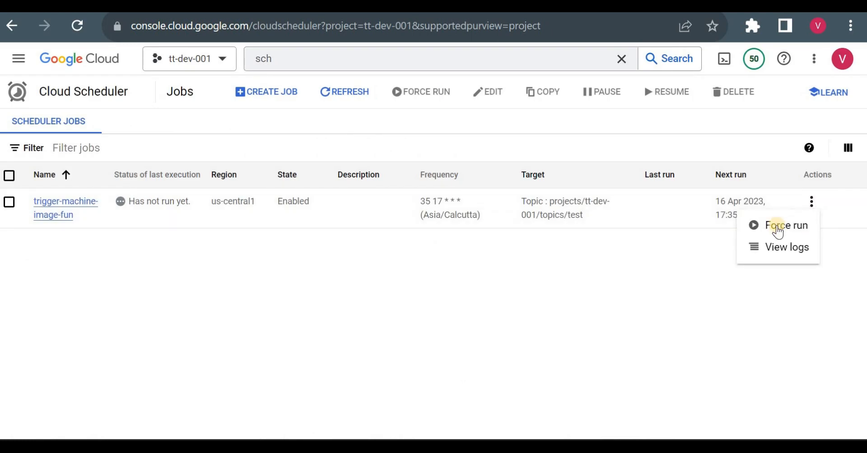
pyautogui.click(778, 229)
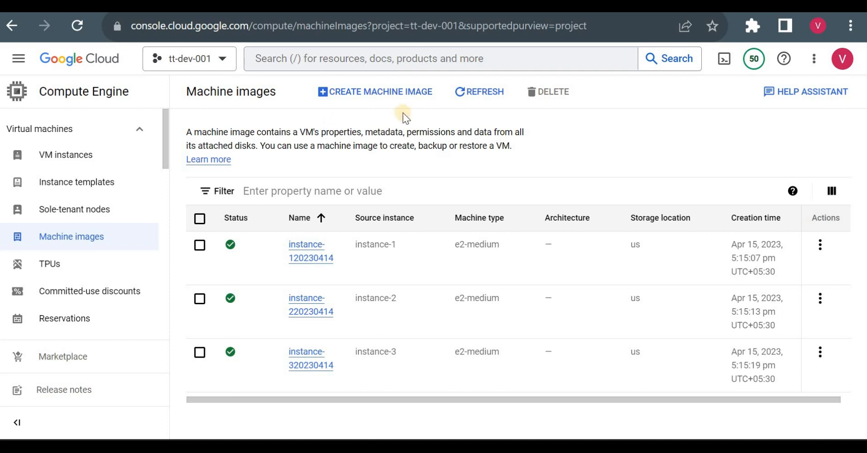
pyautogui.click(491, 91)
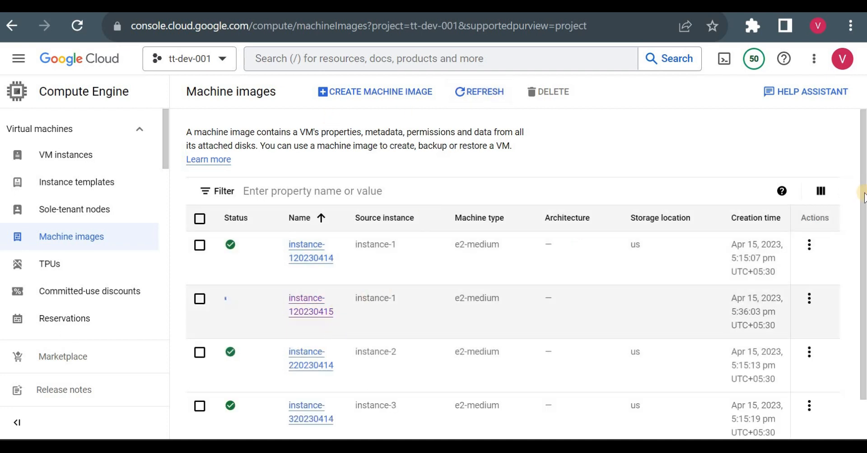
# - Monitor the machine images list, refreshing it repeatedly to follow the creation of today's images and the deletion of yesterday's
pyautogui.scroll(-1, 401, 253)
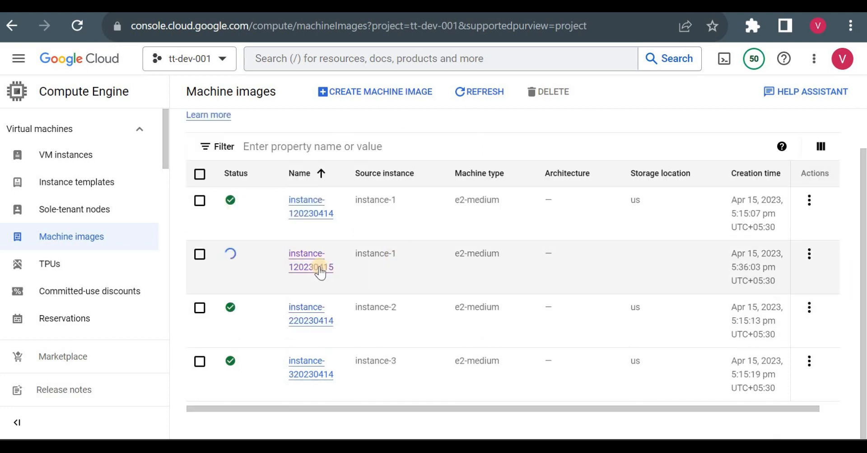
pyautogui.click(475, 92)
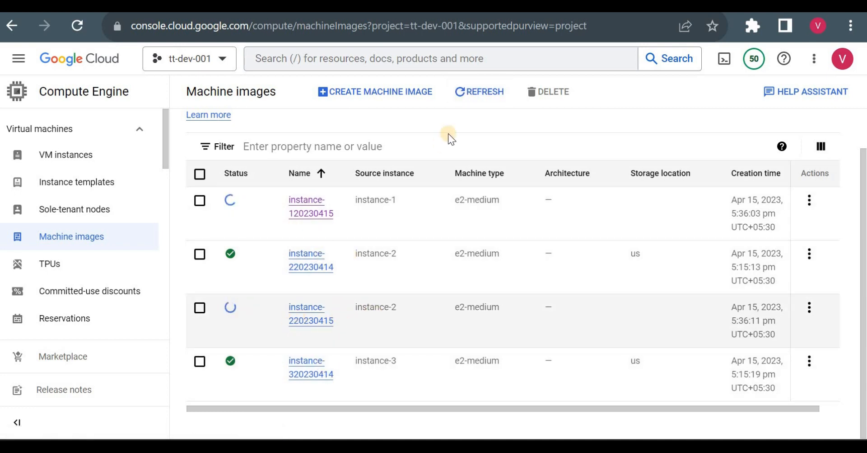
pyautogui.click(464, 99)
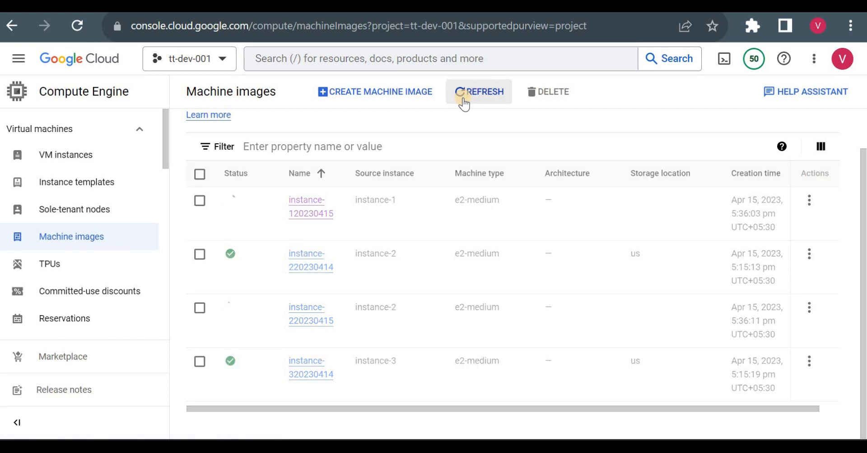
pyautogui.click(464, 100)
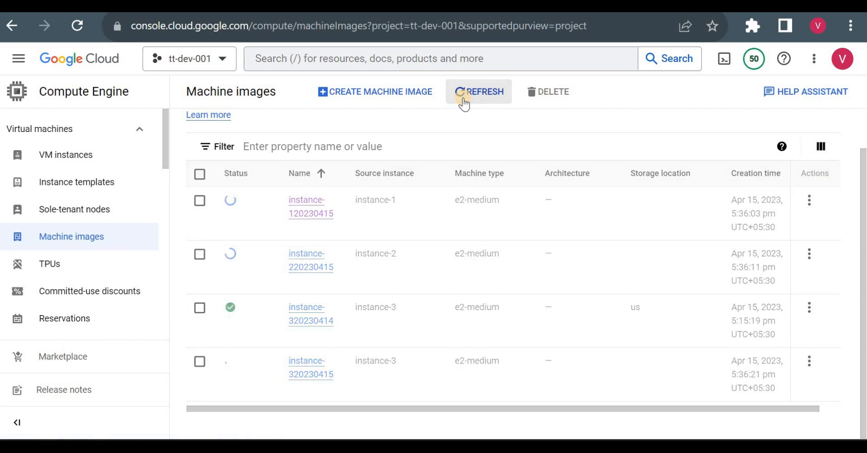
pyautogui.click(465, 100)
pyautogui.click(464, 100)
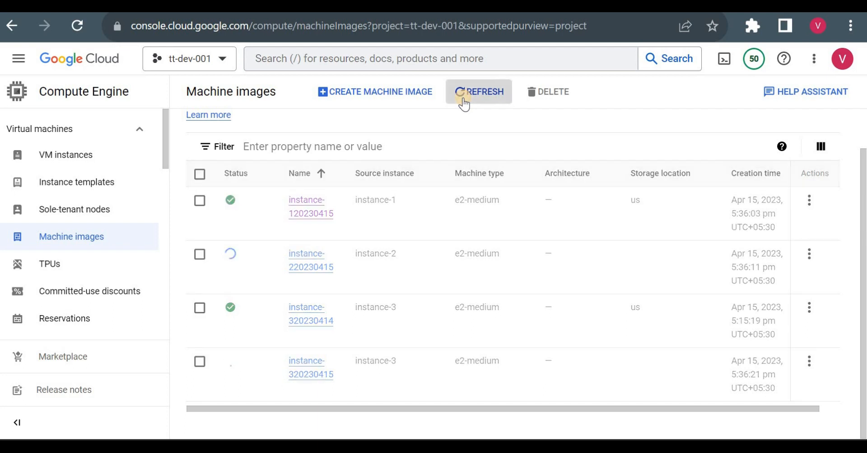
pyautogui.click(464, 99)
pyautogui.click(464, 99)
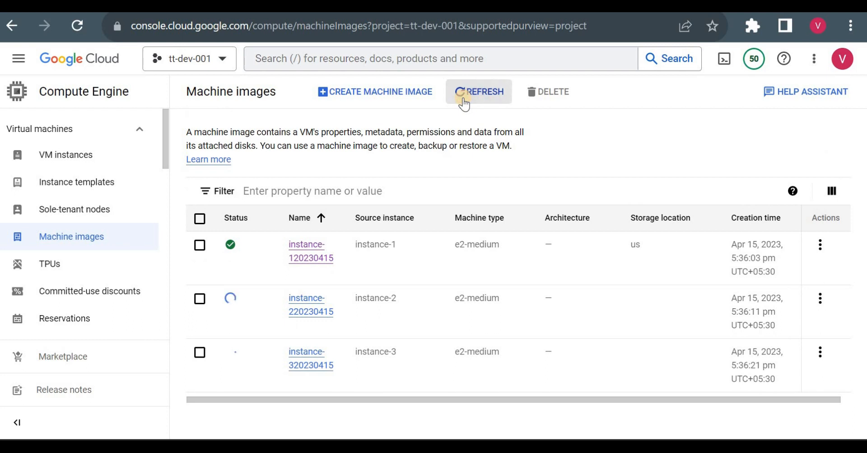
pyautogui.click(464, 100)
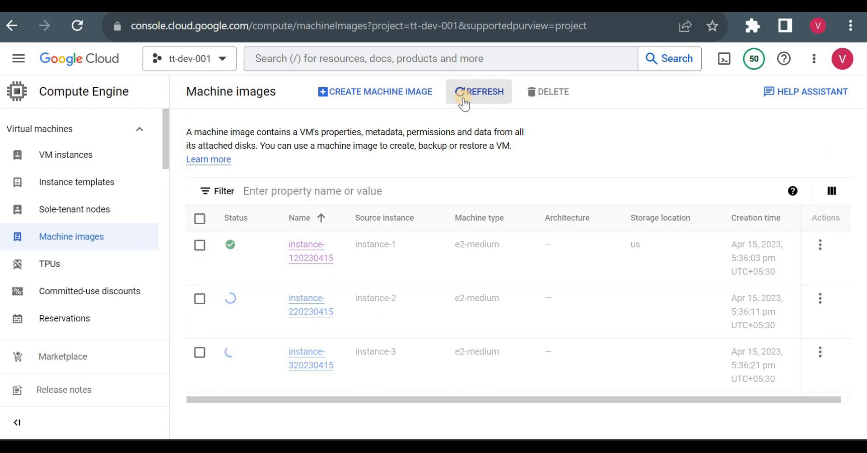
pyautogui.click(464, 99)
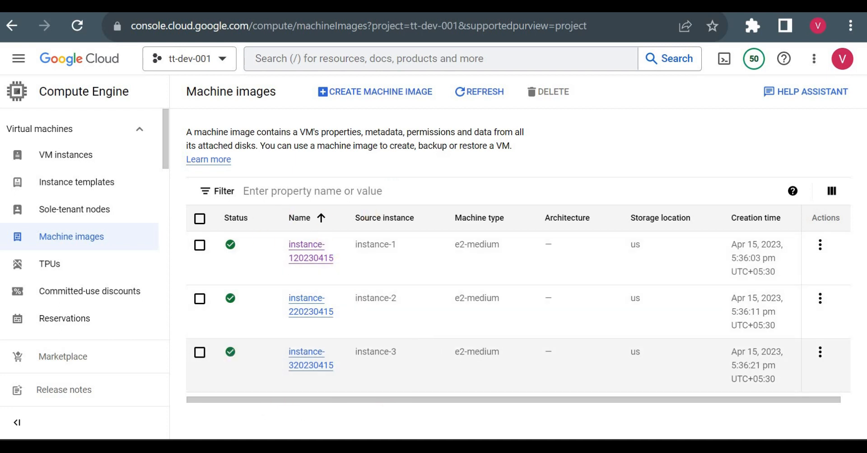
# - Load the logs of the create_machine_image function and examine its execution entries and finish status
pyautogui.click(176, 6)
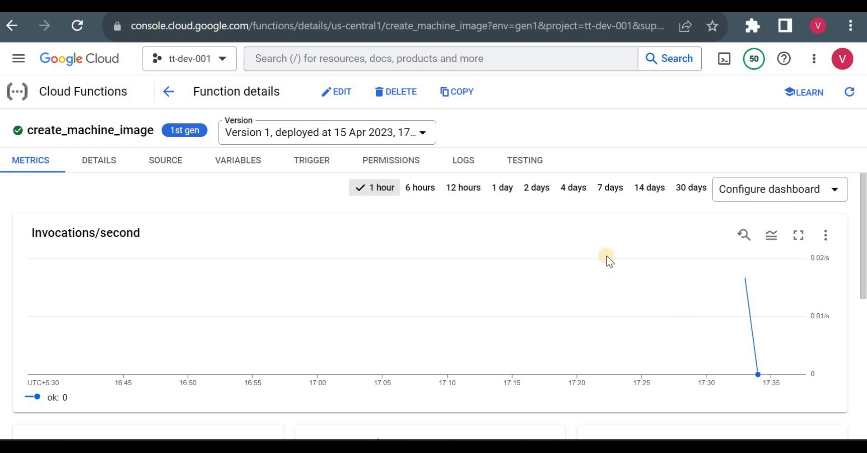
pyautogui.click(470, 166)
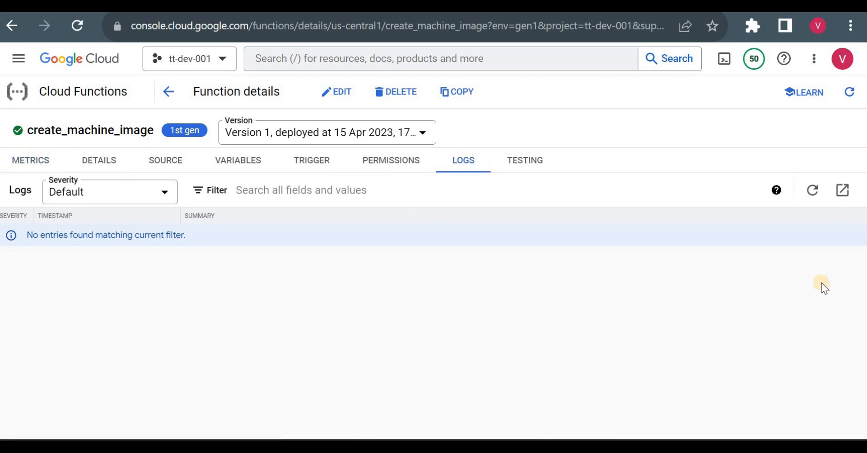
pyautogui.click(813, 196)
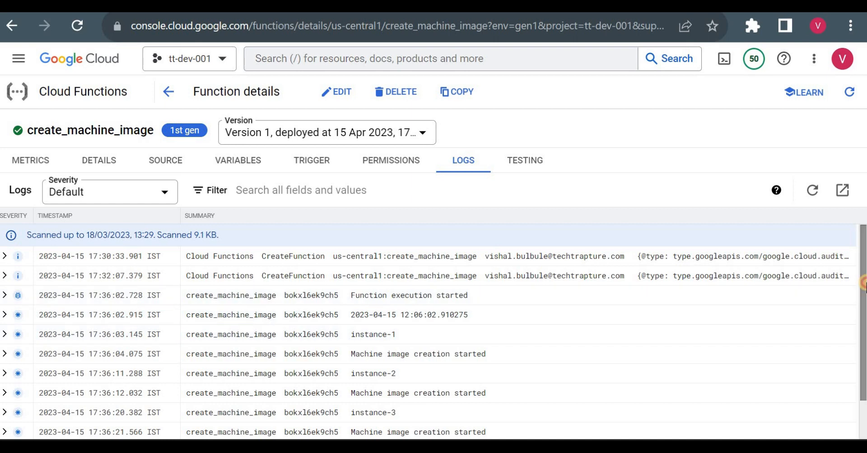
pyautogui.scroll(-2, 458, 292)
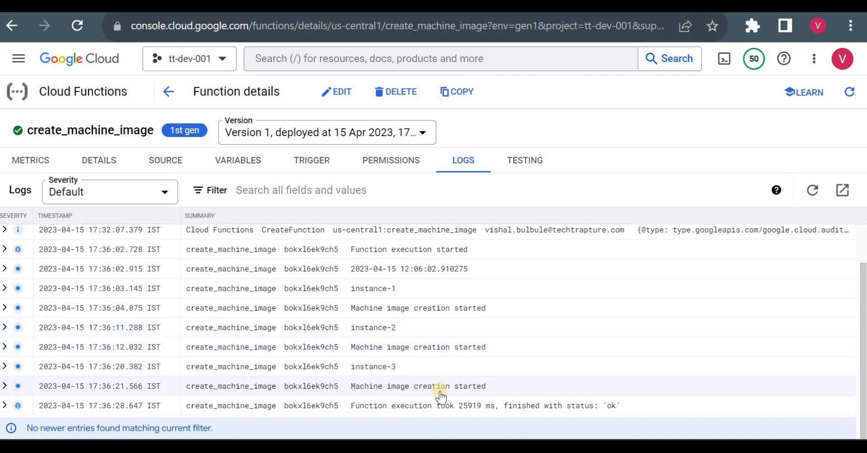
pyautogui.moveTo(639, 409); pyautogui.dragTo(503, 413)
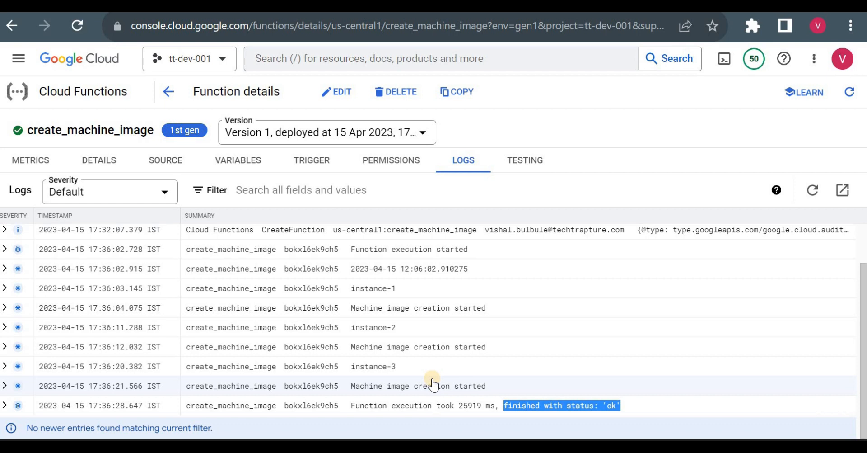
pyautogui.click(600, 125)
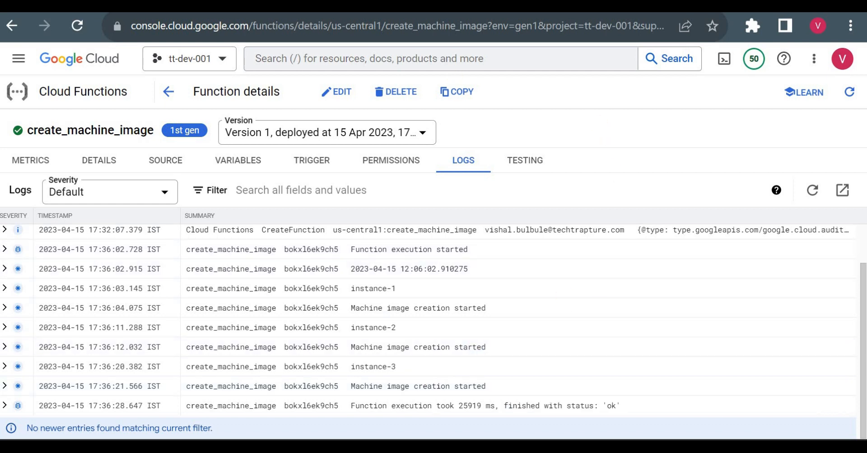
# - Inspect the properties, disks and network interfaces of machine image instance-120230415, and open the VM instances list
pyautogui.click(117, 6)
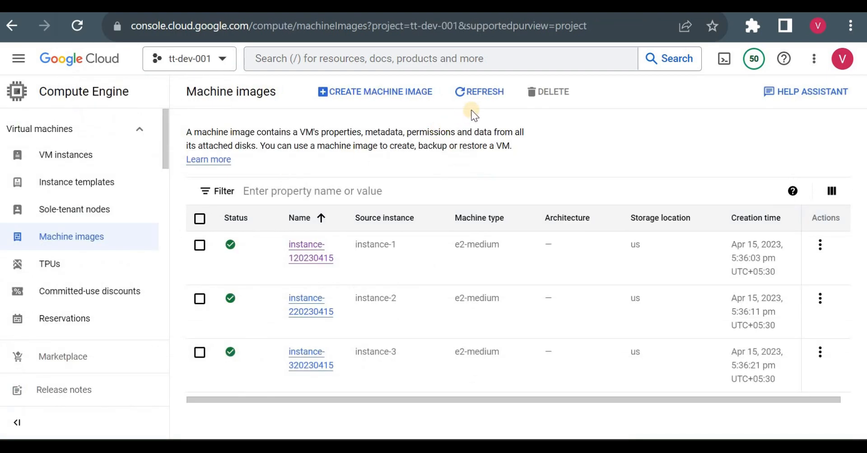
pyautogui.click(480, 95)
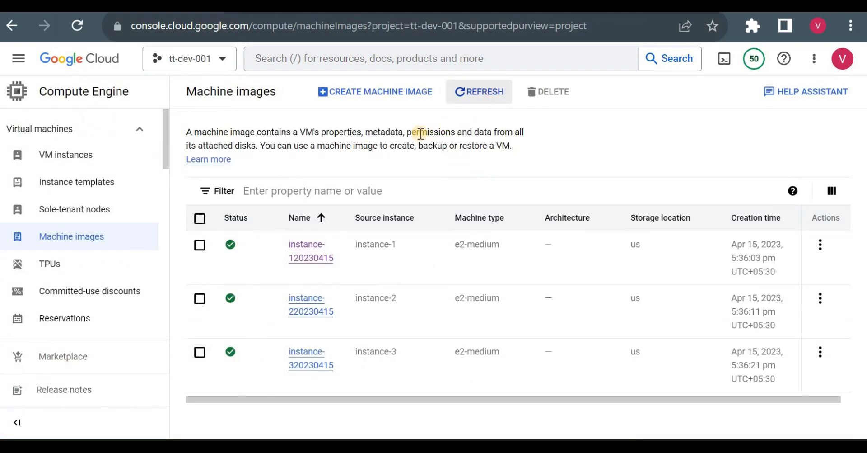
pyautogui.click(306, 246)
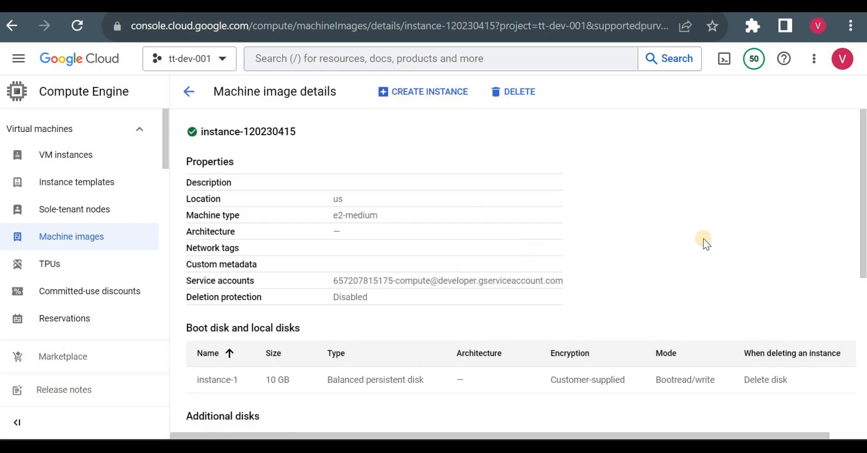
pyautogui.scroll(-5, 704, 240)
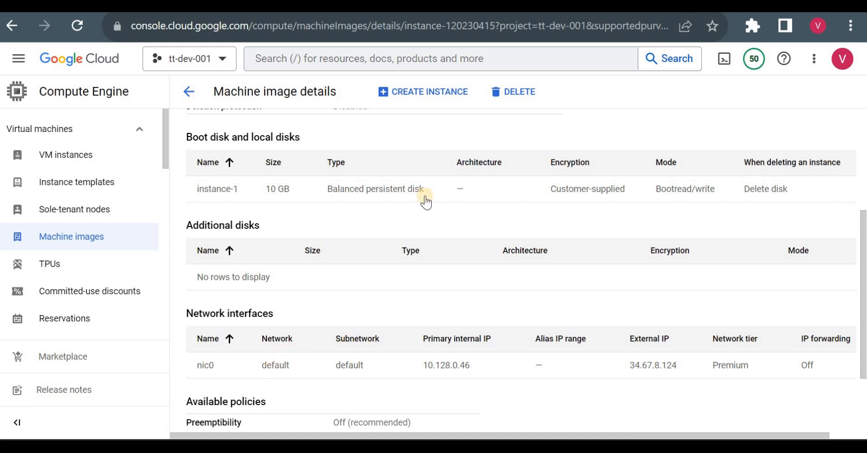
pyautogui.scroll(5, 425, 197)
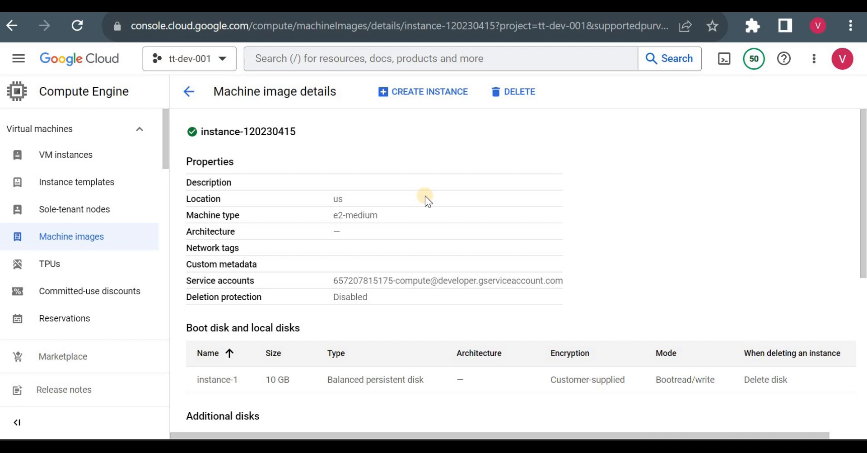
pyautogui.click(130, 162)
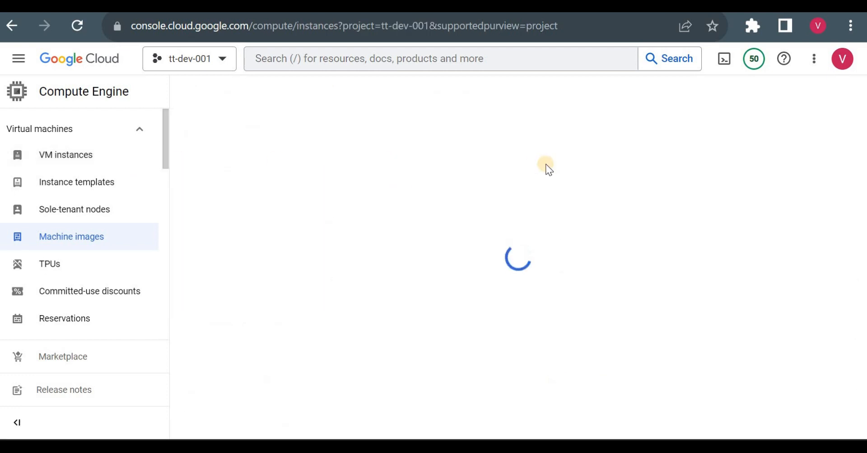